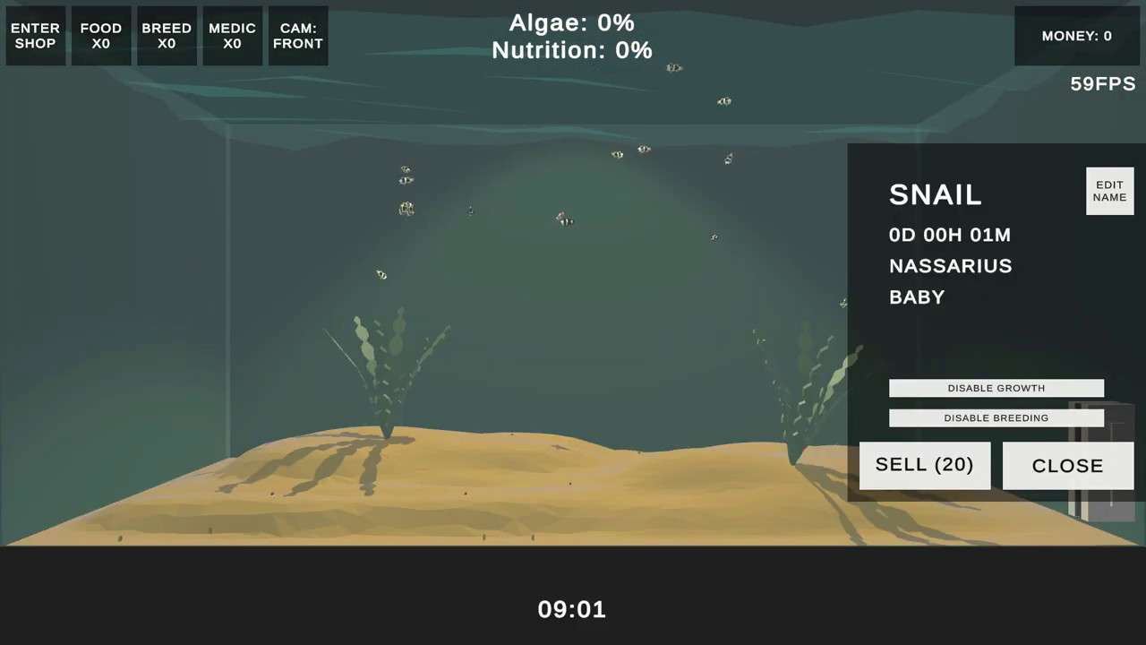
# Inspect the details of individual snails, clownfish and Halimeda plants in the tank.
pyautogui.click(485, 538)
pyautogui.click(400, 280)
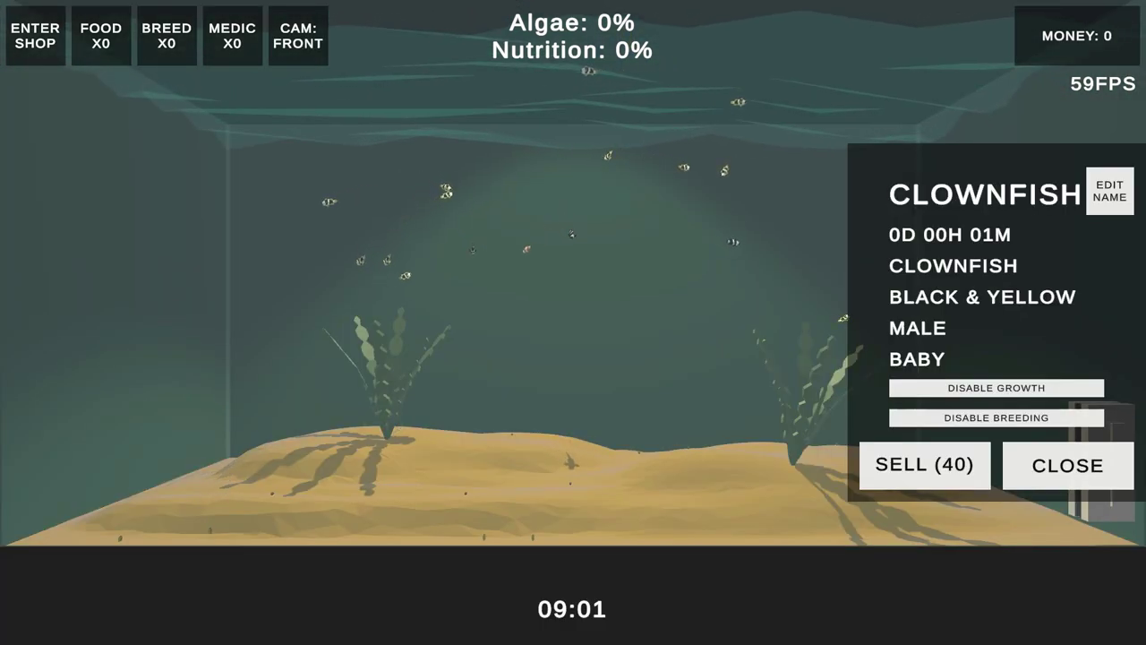
pyautogui.click(388, 385)
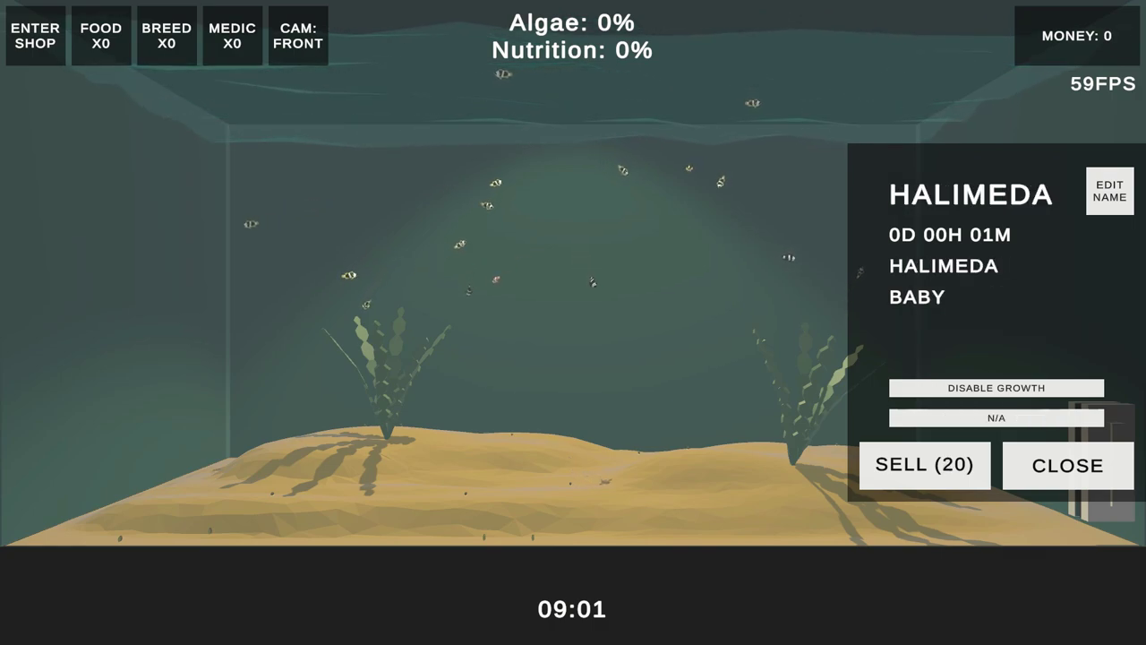
pyautogui.click(466, 494)
pyautogui.click(488, 288)
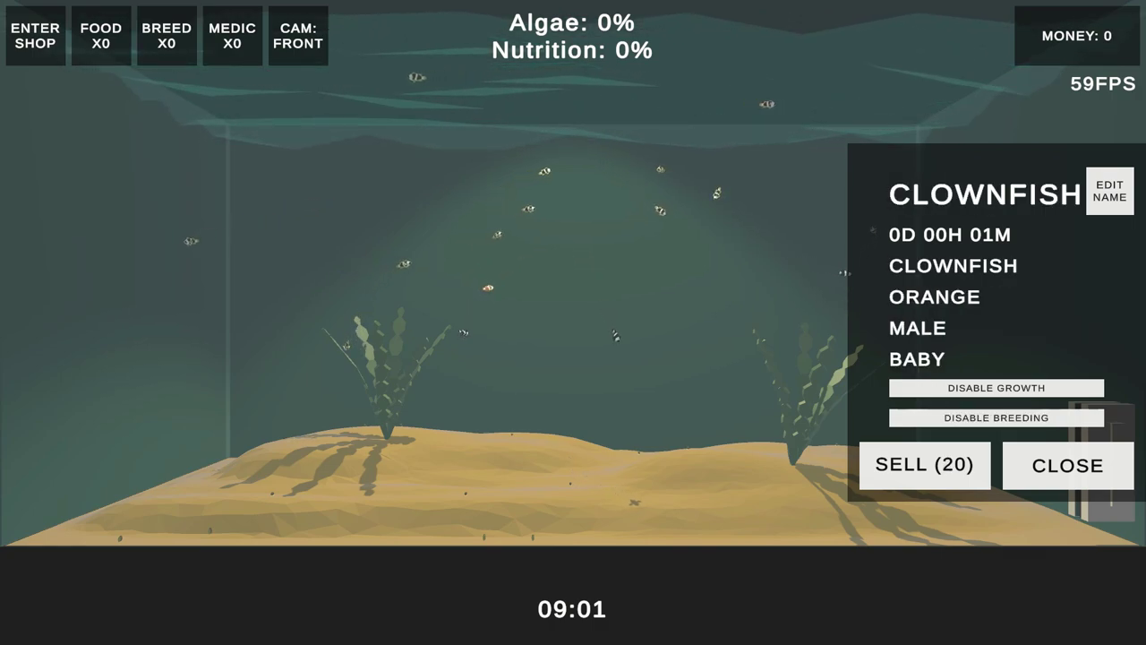
pyautogui.click(624, 352)
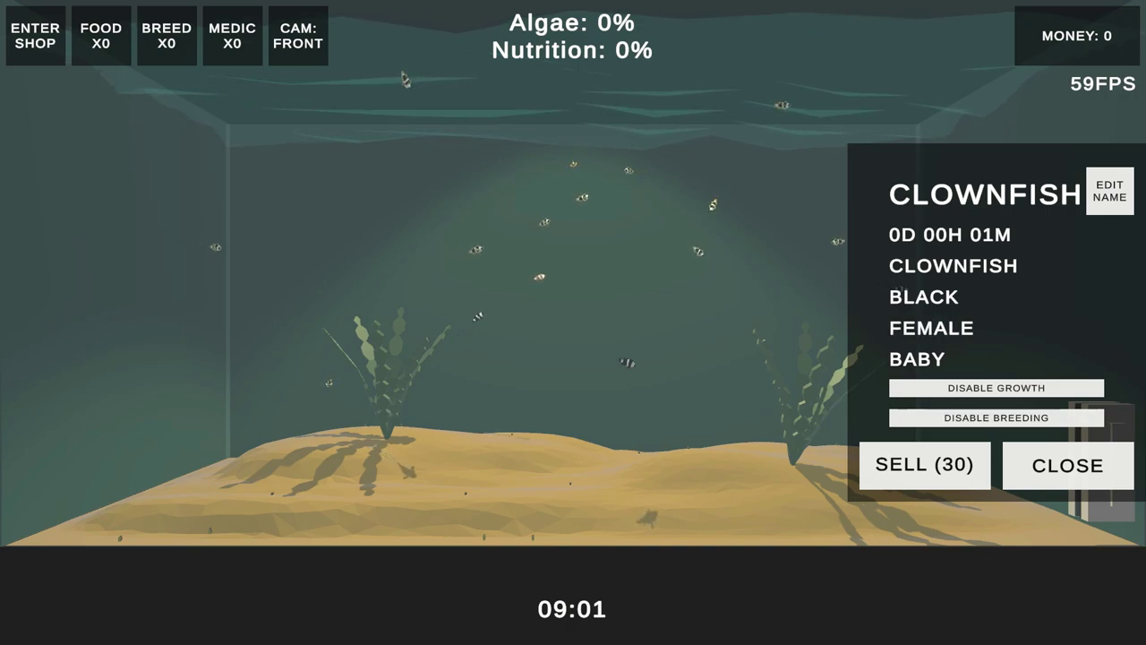
pyautogui.click(330, 382)
# Sell the Halimeda on the tank's right side and two clownfish, one black and yellow, one black.
pyautogui.click(385, 407)
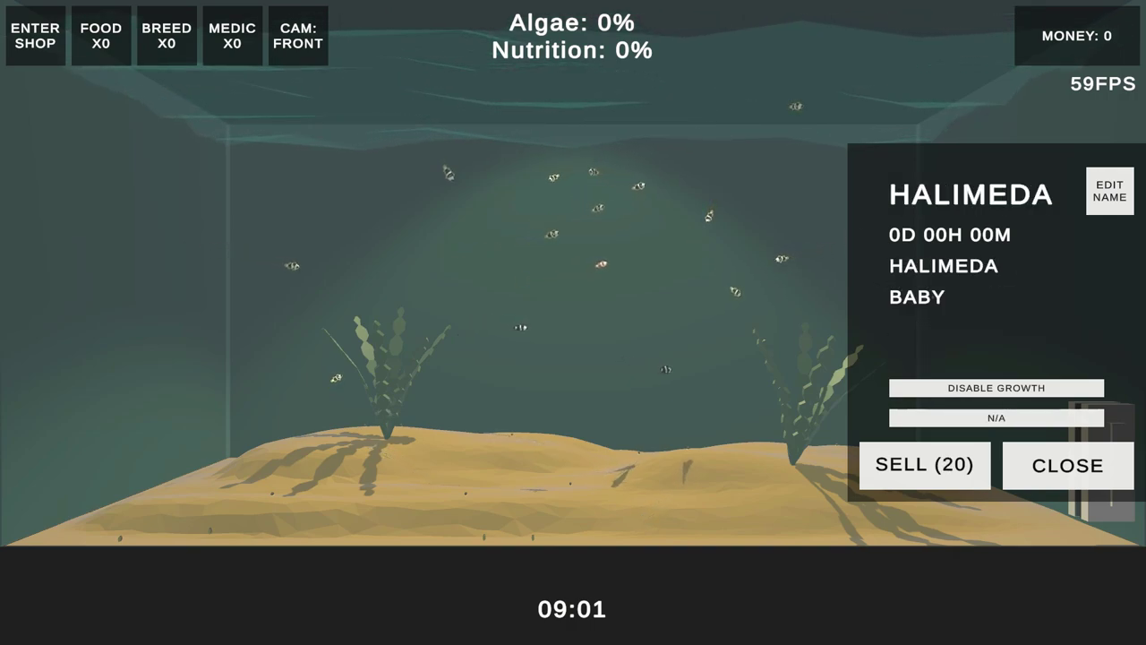
pyautogui.click(925, 465)
pyautogui.click(755, 312)
pyautogui.click(925, 465)
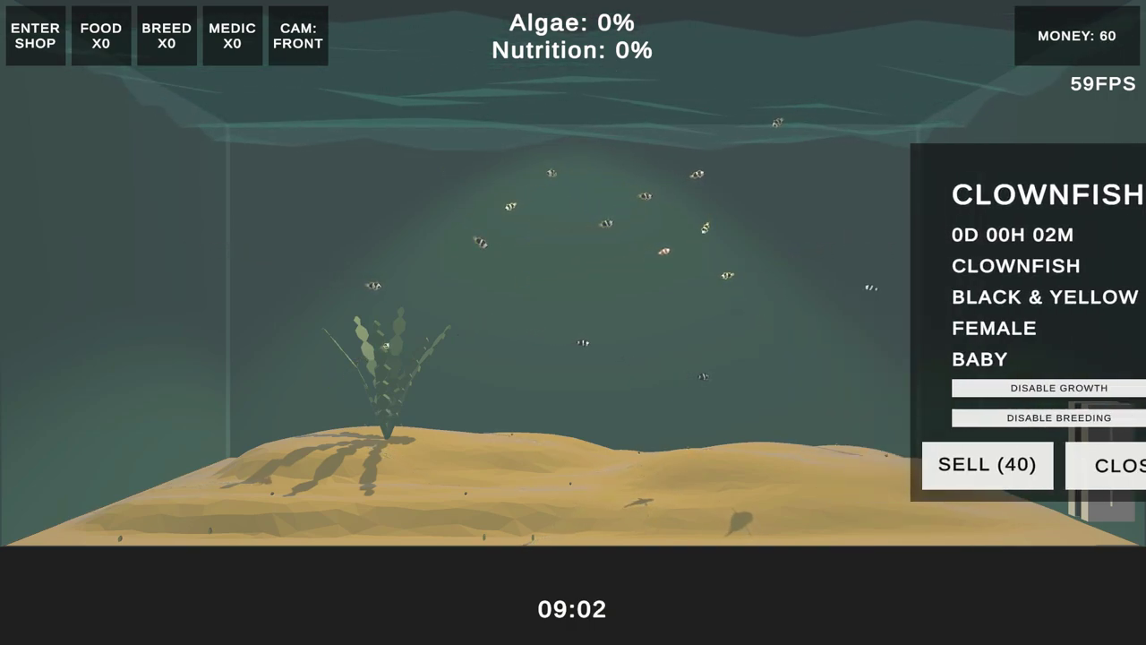
pyautogui.click(712, 376)
pyautogui.click(925, 466)
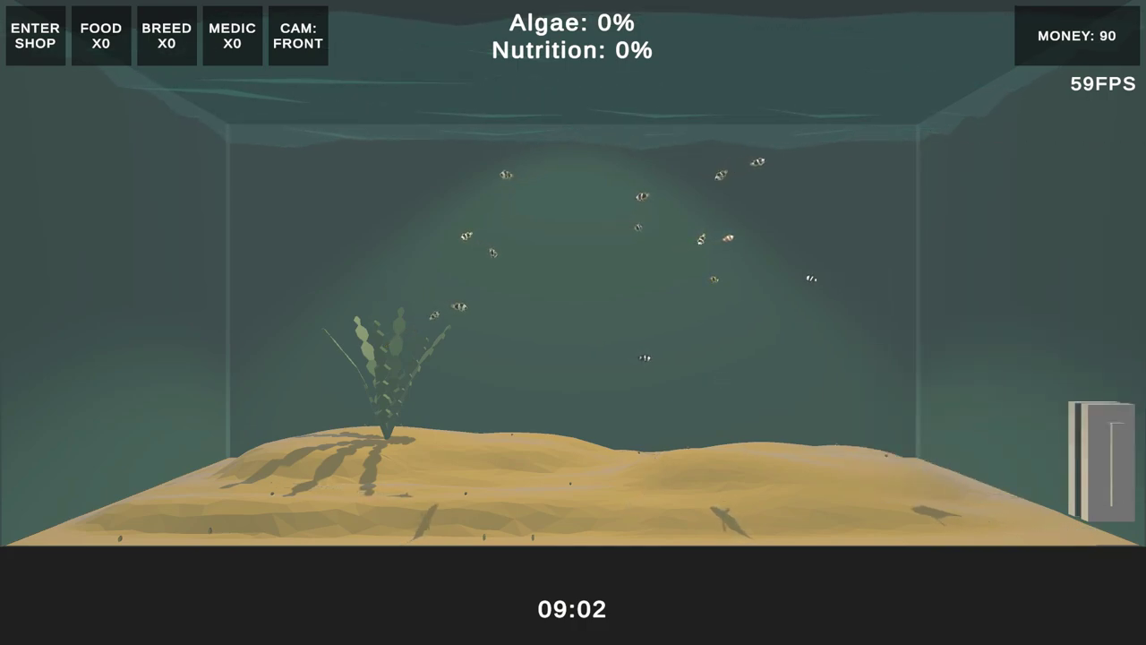
# Sell a Nassarius snail from the sand and the remaining Halimeda on the left mound.
pyautogui.click(570, 484)
pyautogui.click(925, 466)
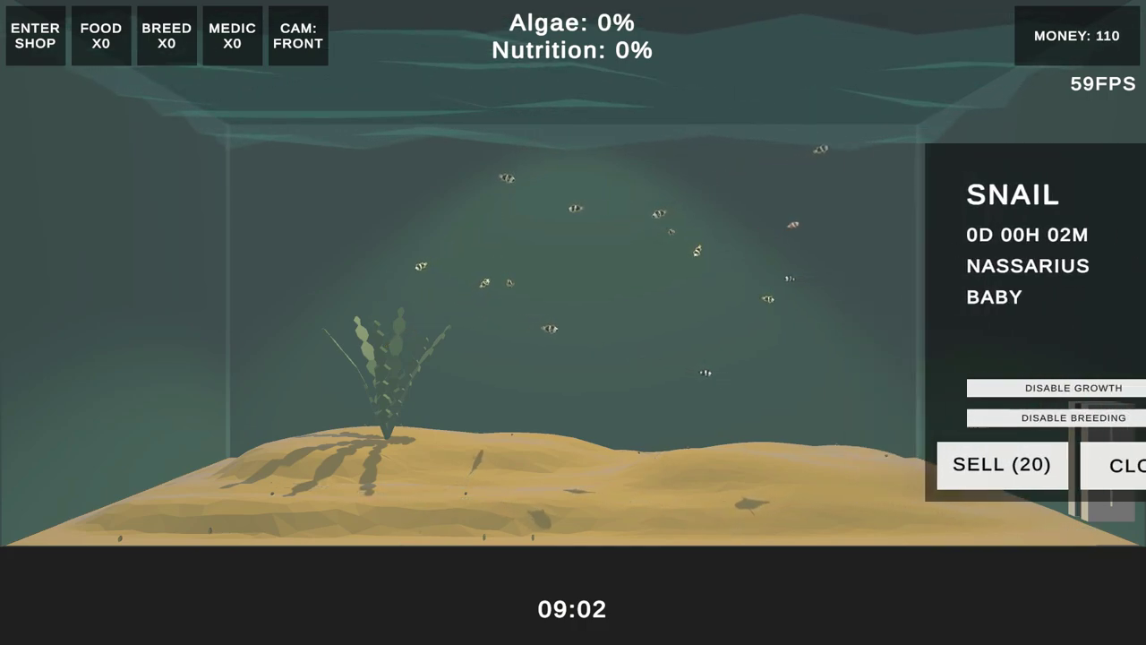
pyautogui.click(386, 376)
pyautogui.click(931, 464)
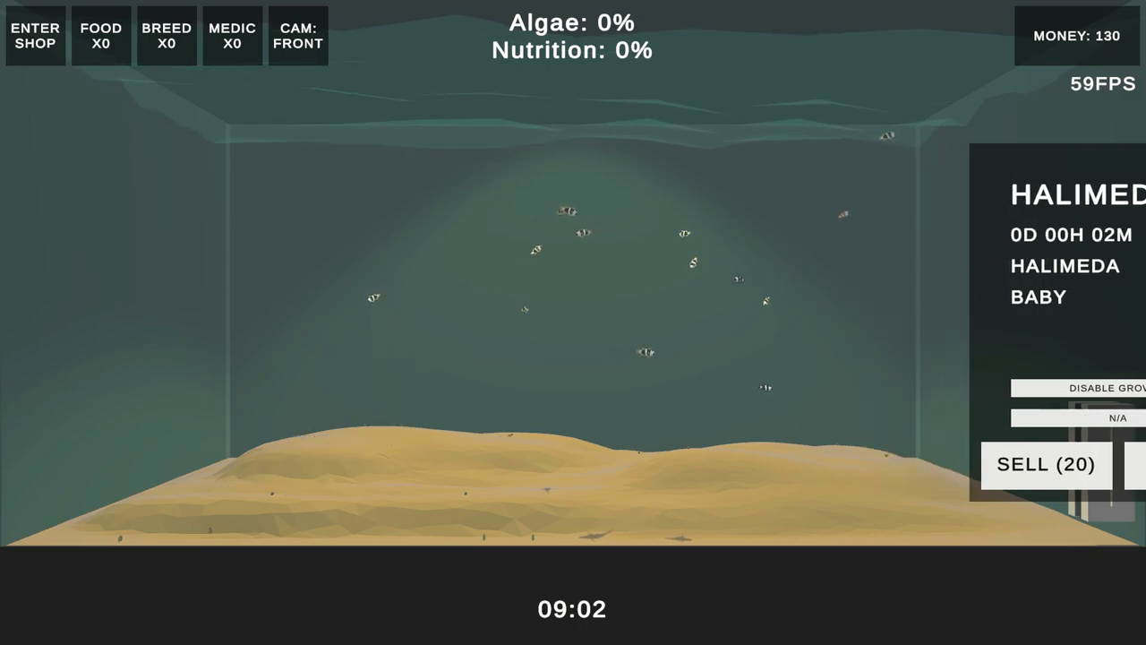
# Sell two more clownfish, one swimming mid-tank and one lower above the right mound.
pyautogui.click(556, 240)
pyautogui.click(925, 466)
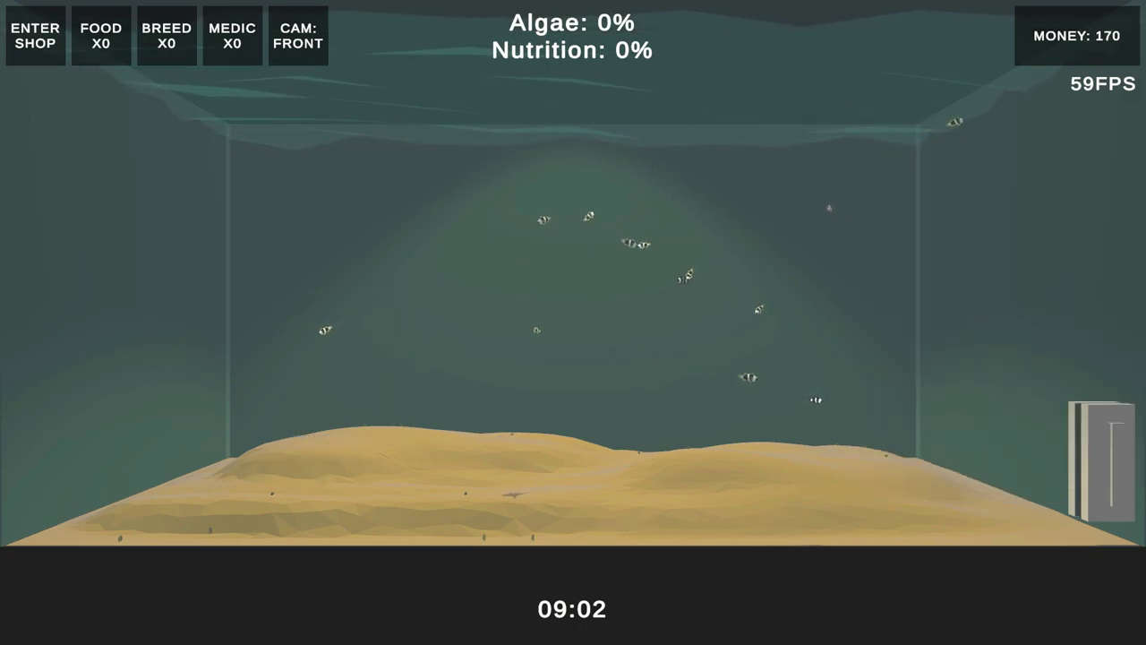
pyautogui.click(748, 377)
pyautogui.click(927, 463)
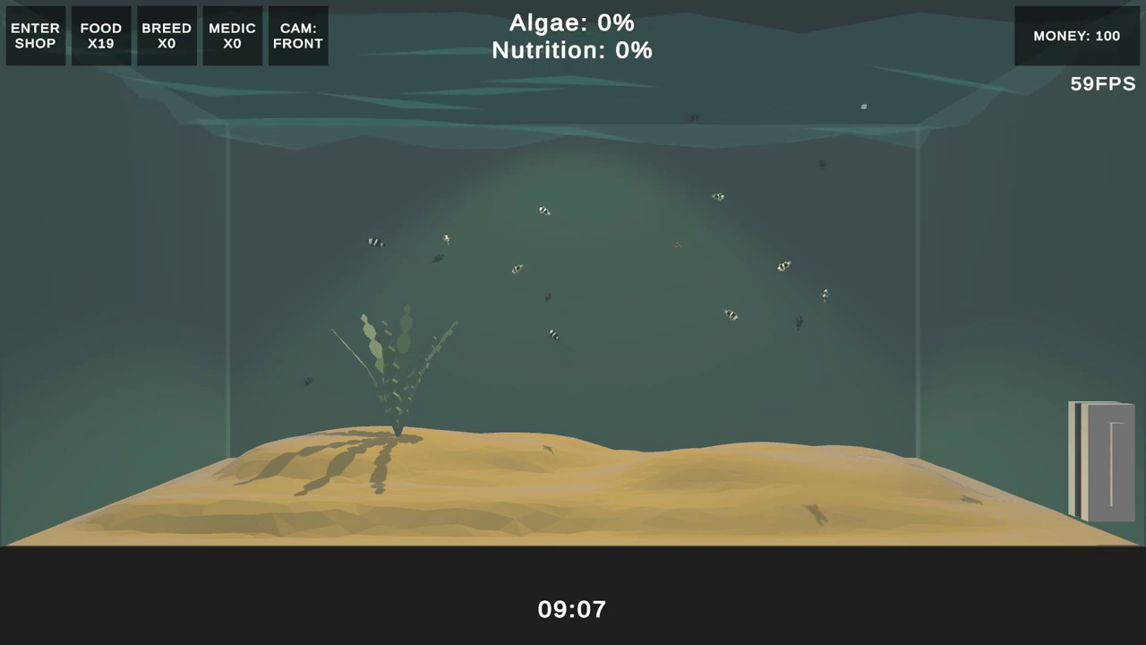
# Select the Halimeda in the middle of the tank and disable its growth.
pyautogui.click(397, 385)
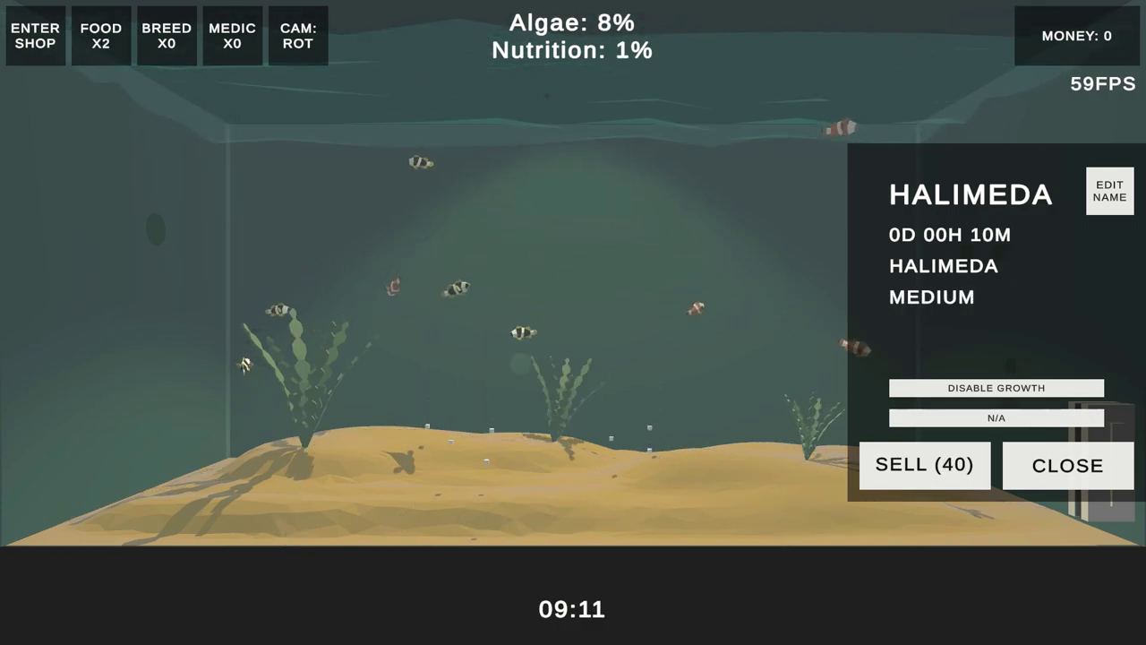
pyautogui.click(304, 394)
pyautogui.click(560, 403)
pyautogui.click(997, 388)
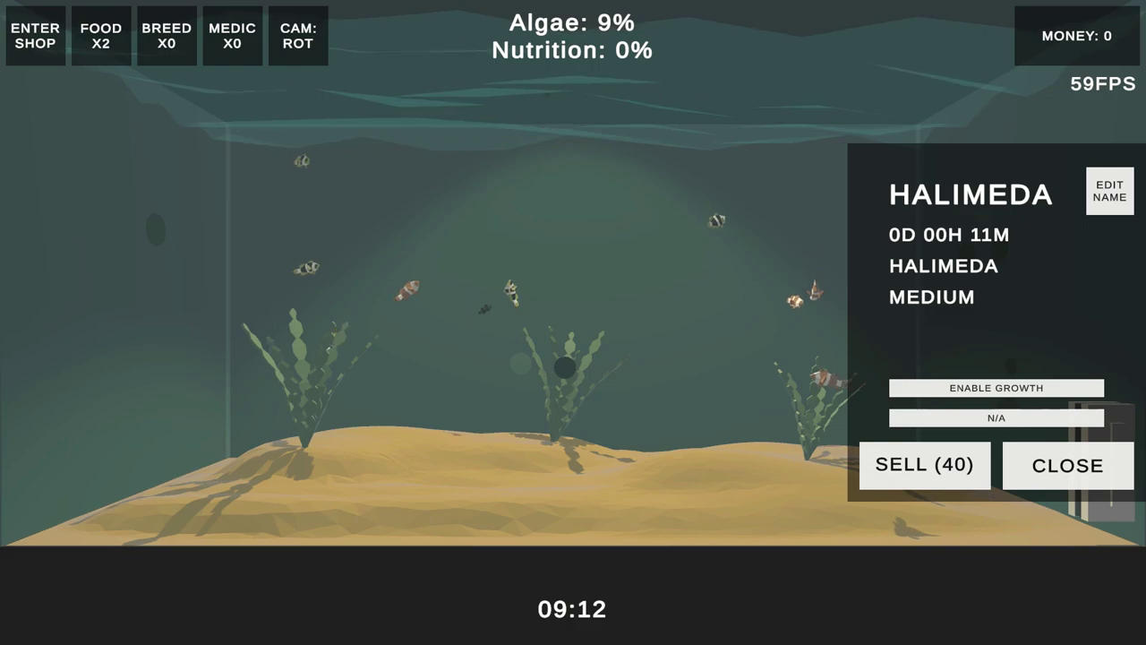
# Dispense the two remaining food portions and close the Halimeda's details.
pyautogui.click(101, 36)
pyautogui.click(101, 35)
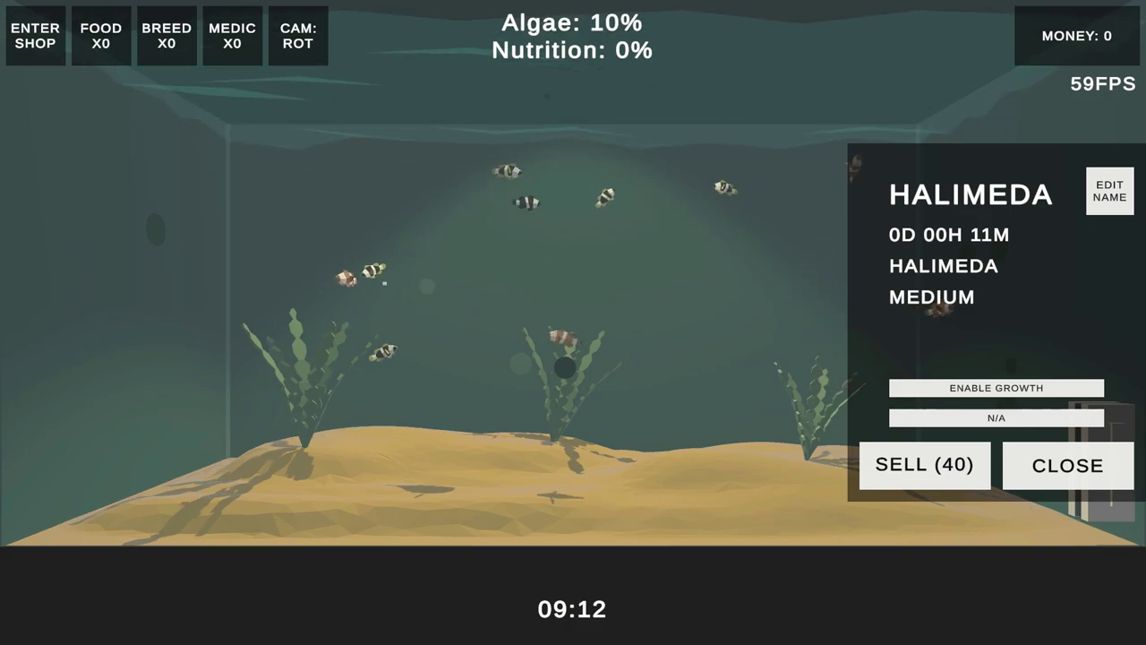
pyautogui.click(1068, 466)
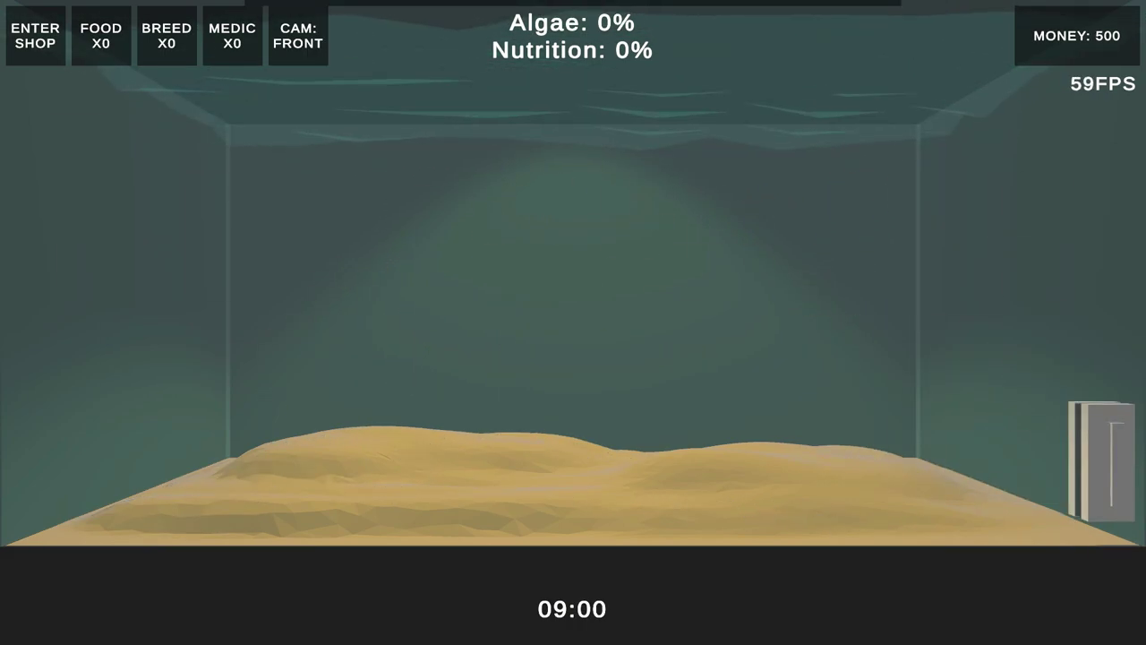
# Enter the shop, choose a placeable item and position it on the left part of the sand.
pyautogui.click(36, 36)
pyautogui.click(799, 462)
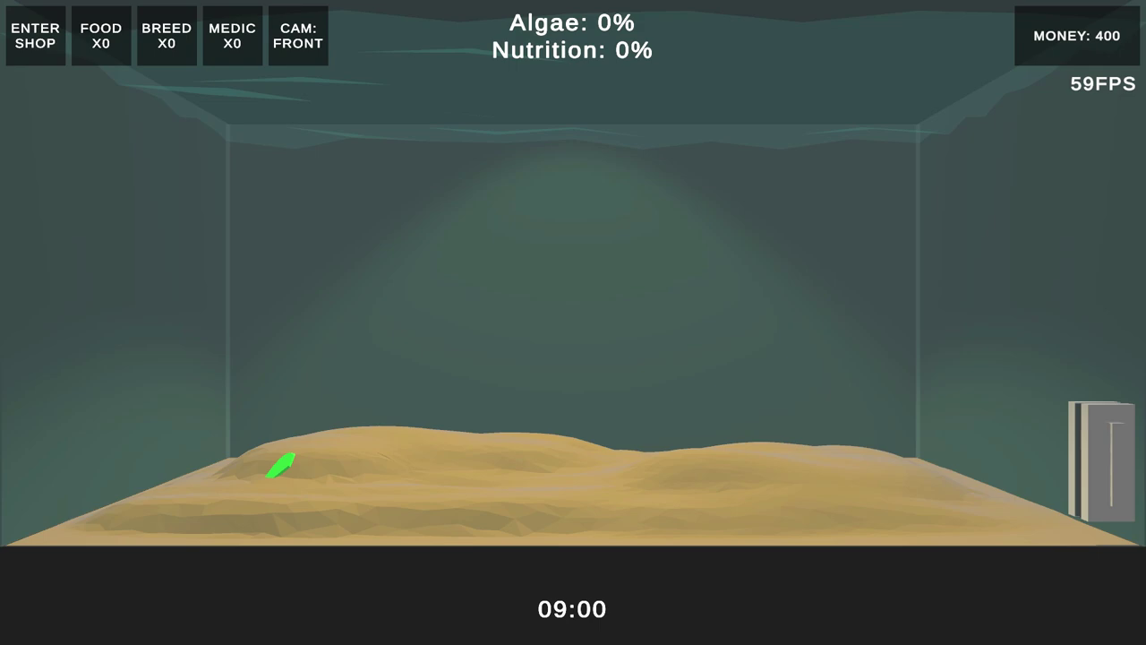
pyautogui.click(311, 440)
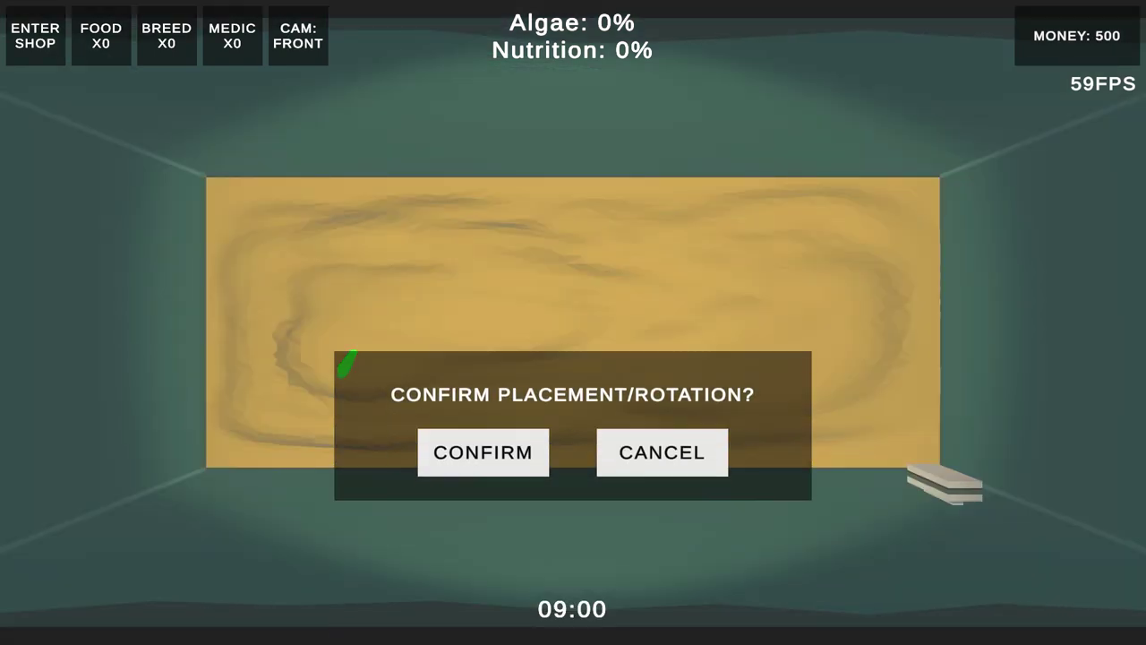
pyautogui.click(482, 348)
# Cycle the tank camera through its available views.
pyautogui.click(298, 36)
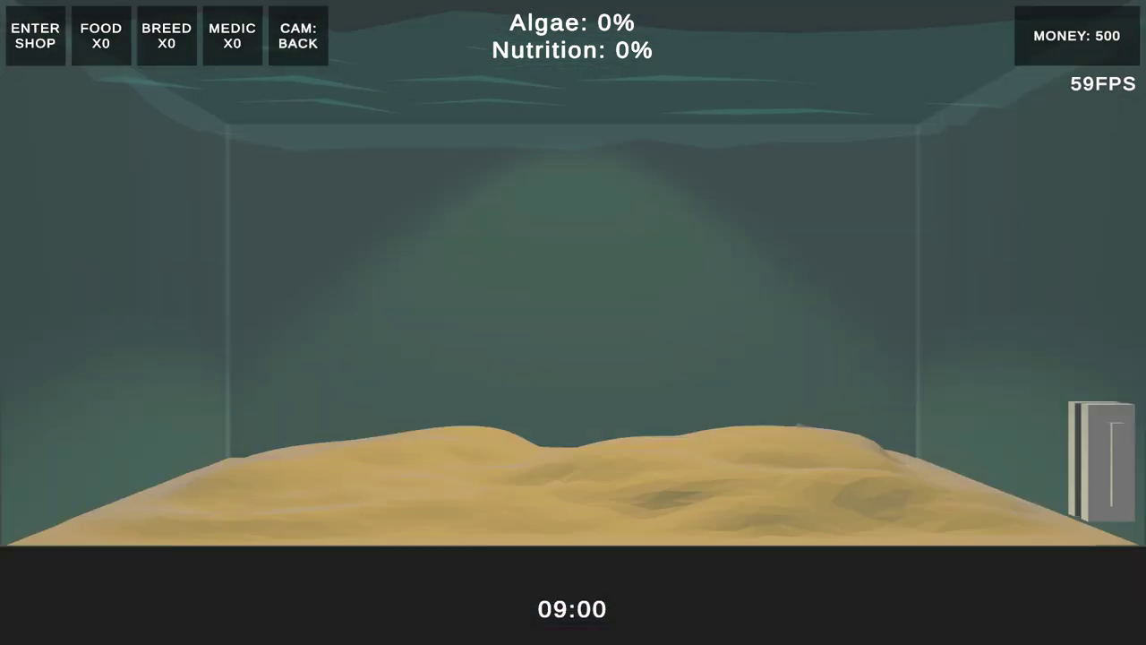
pyautogui.click(298, 36)
pyautogui.click(298, 35)
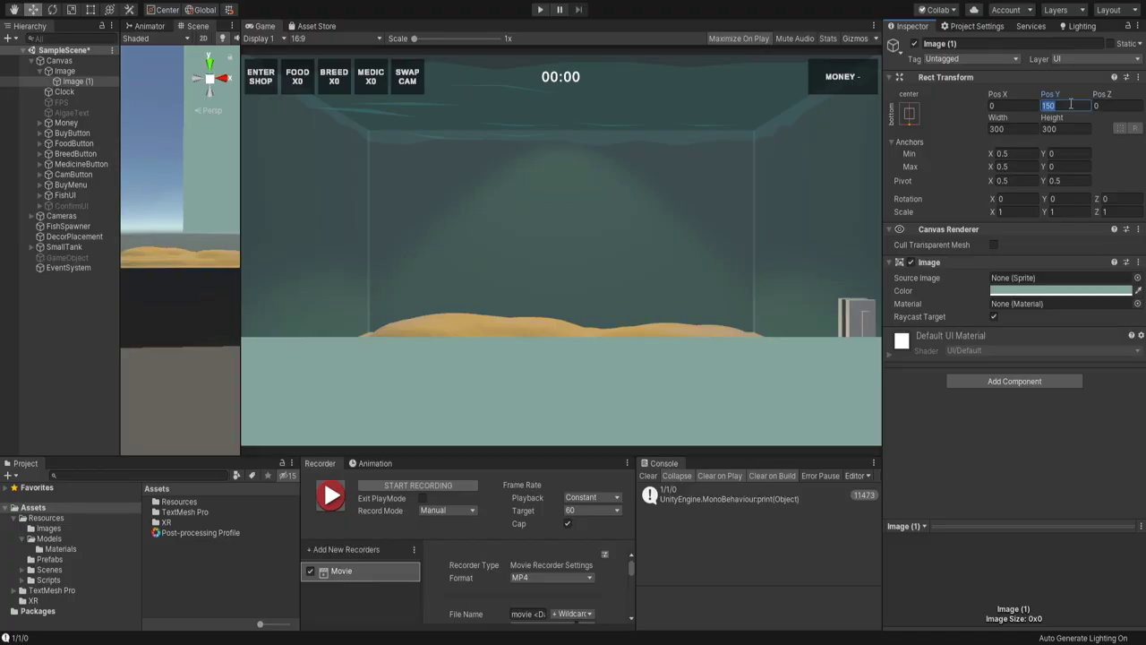
# Resize Image (1) to width 600 and height 100 at Pos Y 350, and duplicate it.
pyautogui.click(1064, 128)
pyautogui.write('150')
pyautogui.click(1068, 105)
pyautogui.write('400')
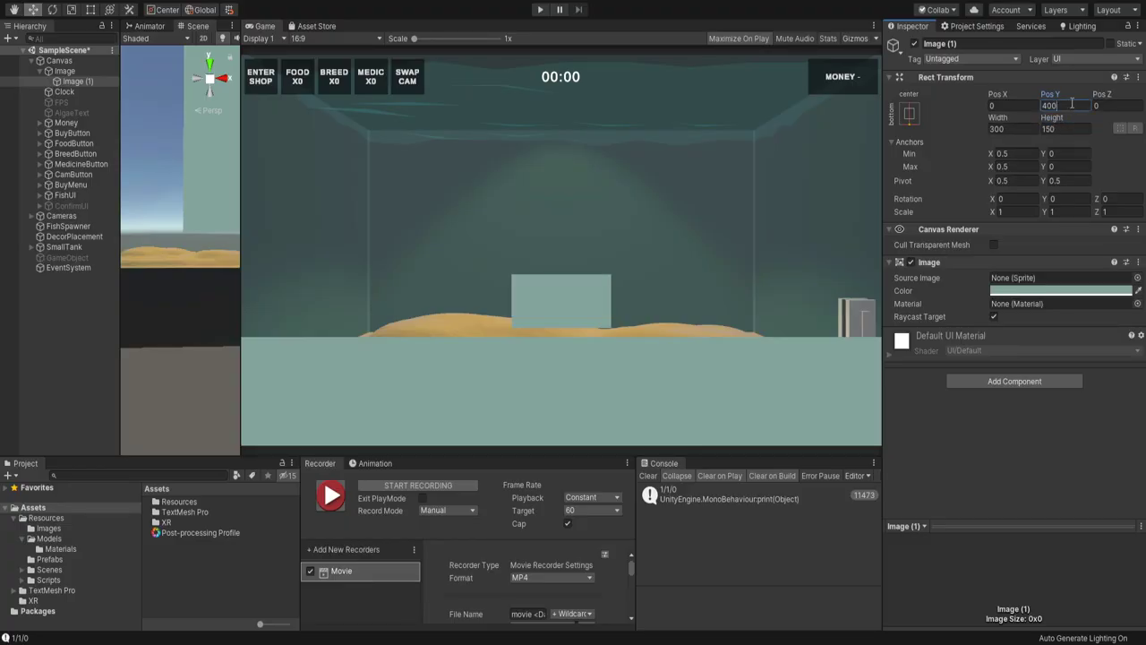
pyautogui.write('600')
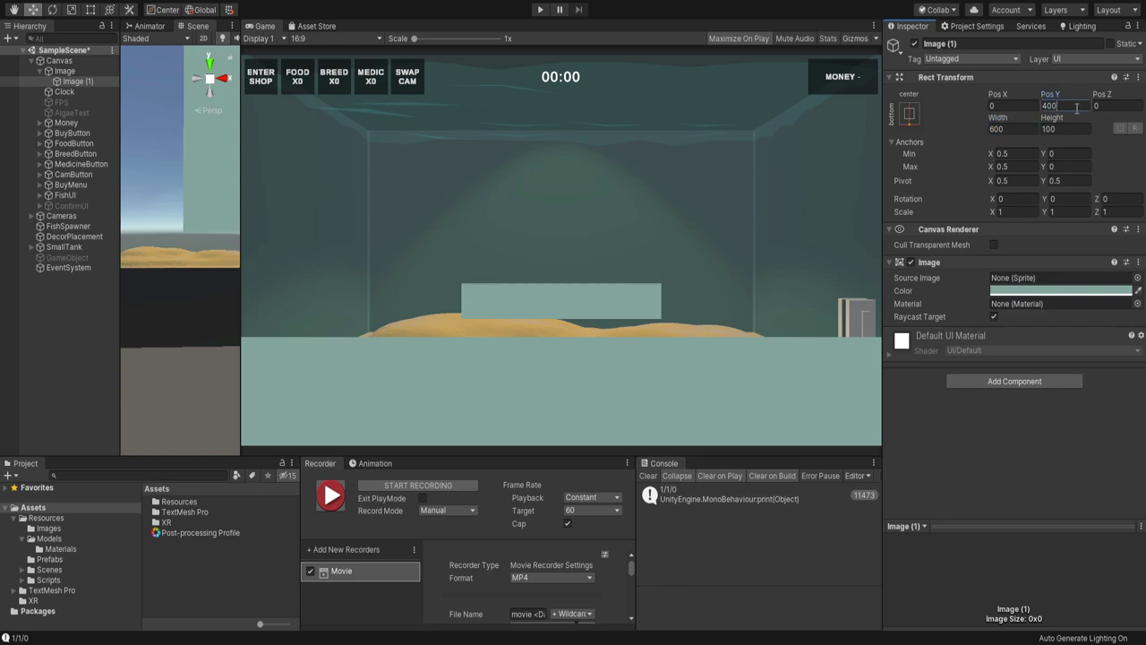
pyautogui.press('BackSpace')
pyautogui.press('BackSpace')
pyautogui.press('BackSpace')
pyautogui.write('350')
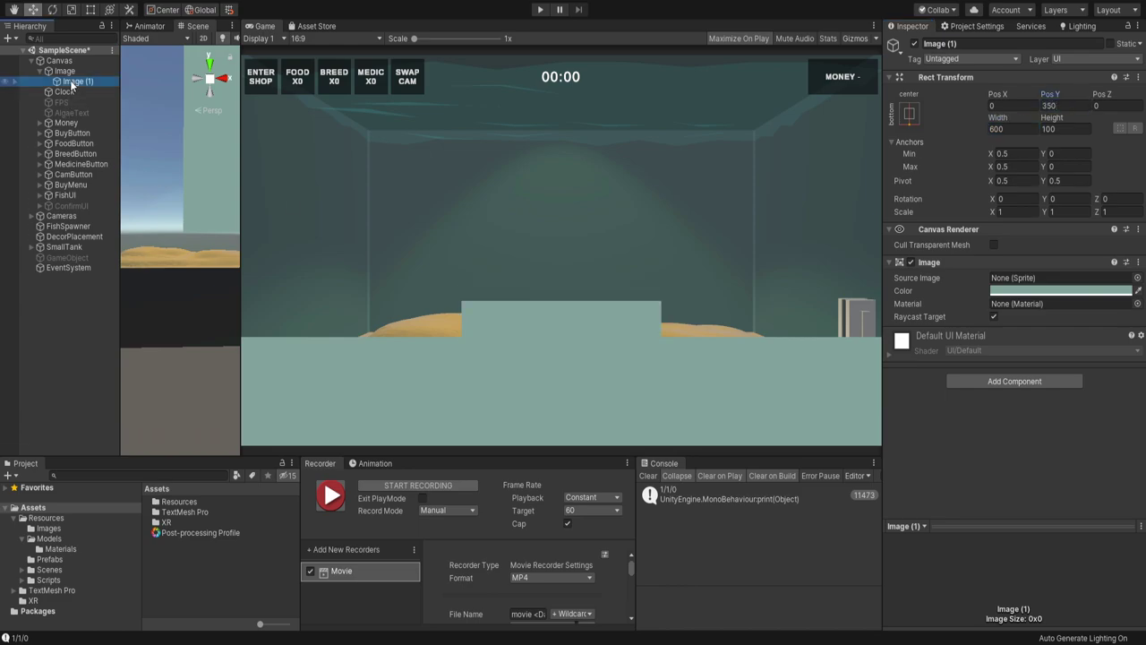
pyautogui.hotkey('ctrl', 'd')
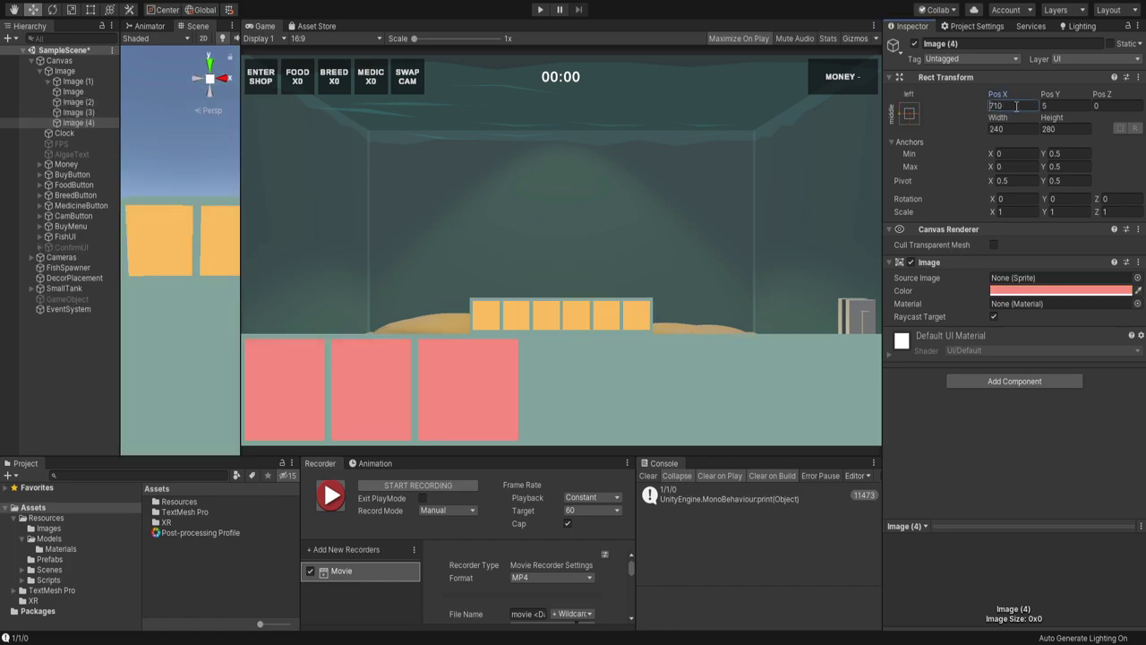
# Duplicate Image (4) and set the copy's Pos X to 1150.
pyautogui.click(81, 124)
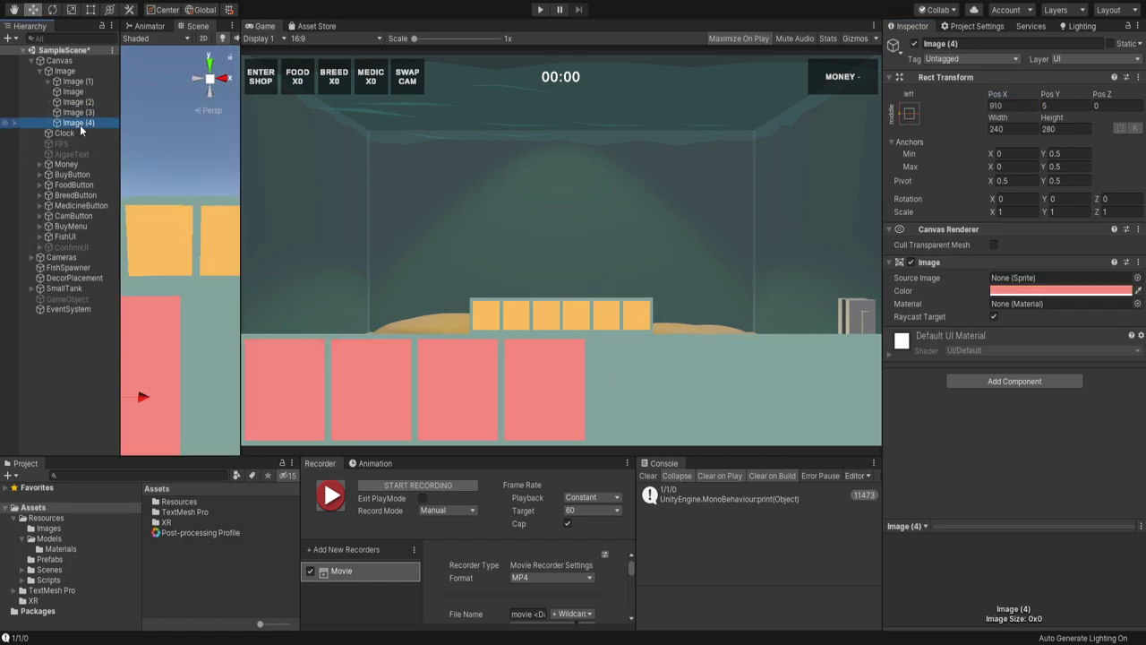
pyautogui.hotkey('ctrl', 'd')
pyautogui.click(1016, 106)
pyautogui.write('1200')
pyautogui.press('BackSpace')
pyautogui.press('BackSpace')
pyautogui.press('BackSpace')
pyautogui.write('19')
pyautogui.press('BackSpace')
pyautogui.write('50')
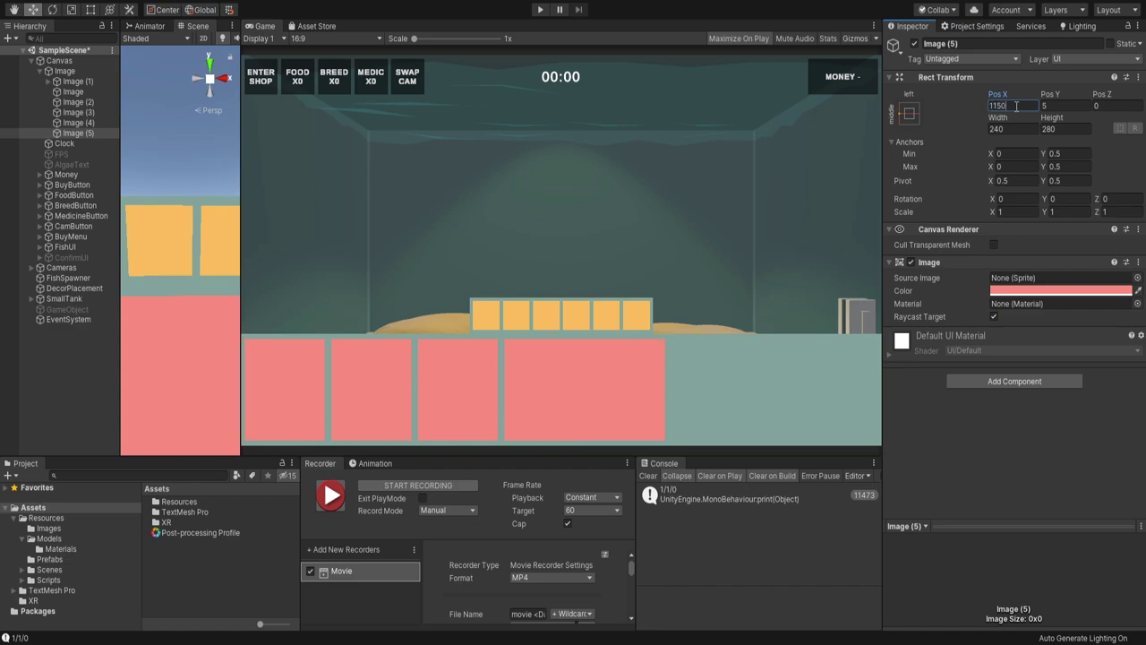
# Duplicate Image (5) and set the copy's Pos X to 1400.
pyautogui.hotkey('ctrl', 'd')
pyautogui.click(1019, 106)
pyautogui.write('1400')
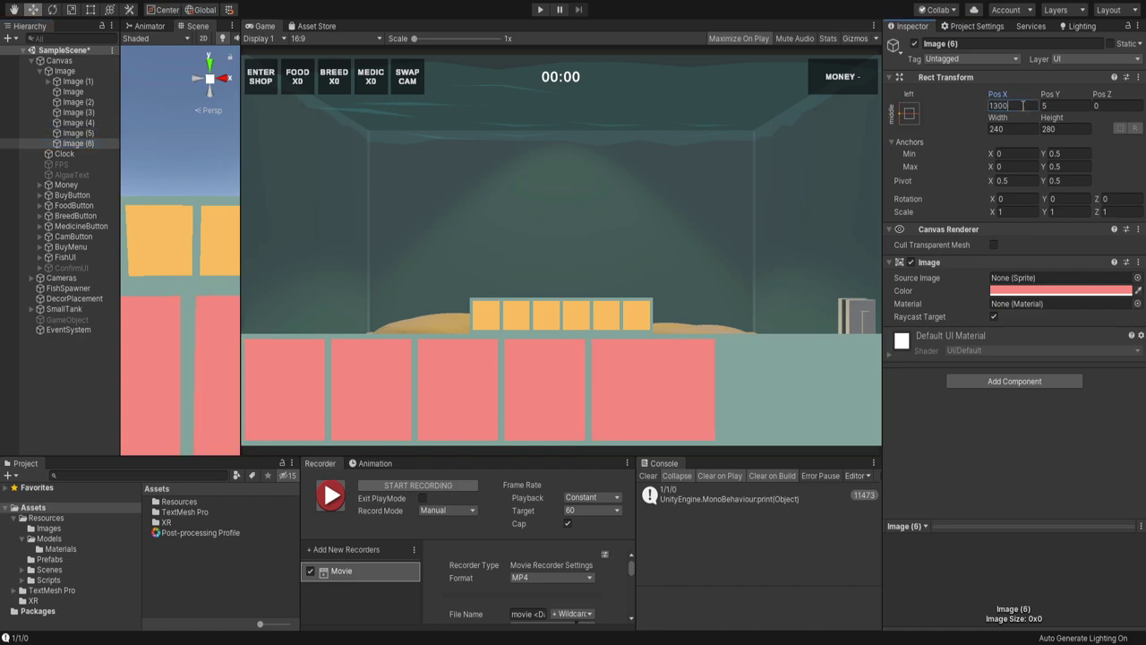
# Duplicate Image (6), set the copy's Pos X to 1690, and duplicate that copy.
pyautogui.hotkey('ctrl', 'd')
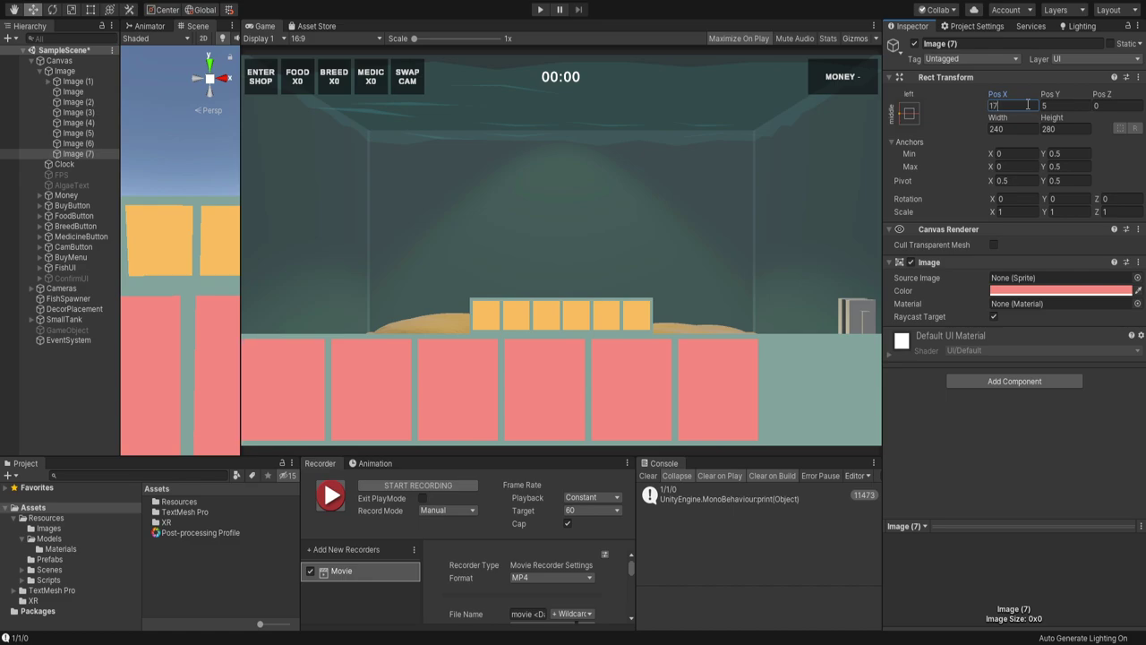
pyautogui.click(1019, 106)
pyautogui.write('1690')
pyautogui.click(88, 156)
pyautogui.hotkey('ctrl', 'd')
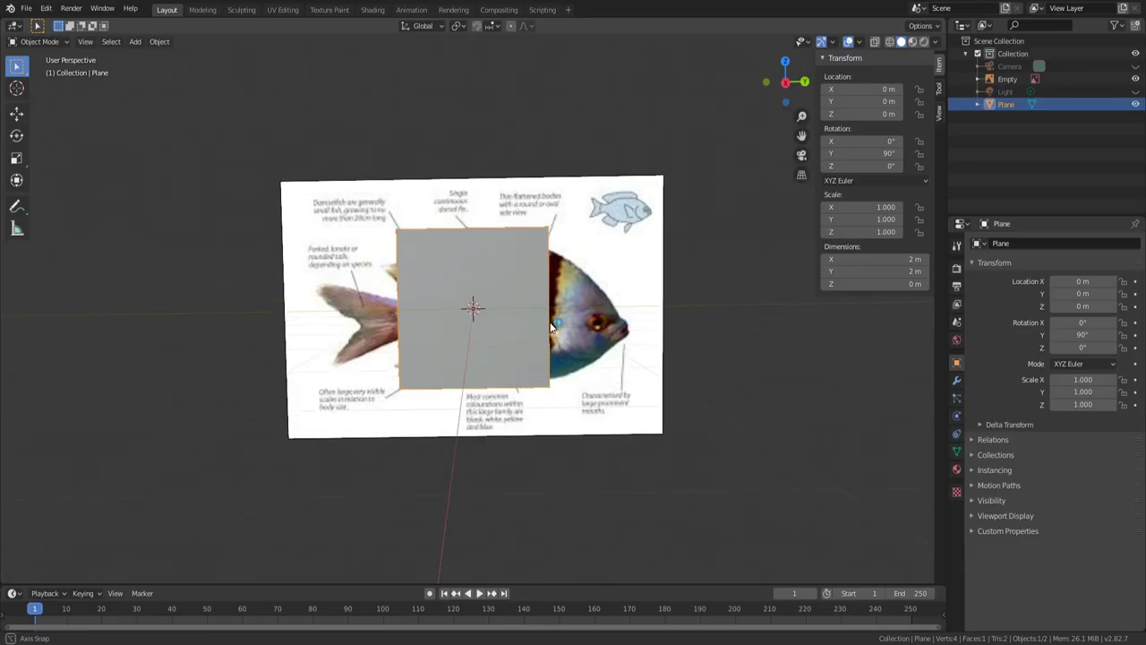
# Switch to Blender and show the plane and fish reference image in right orthographic view.
pyautogui.click(86, 41)
pyautogui.click(246, 235)
pyautogui.click(85, 41)
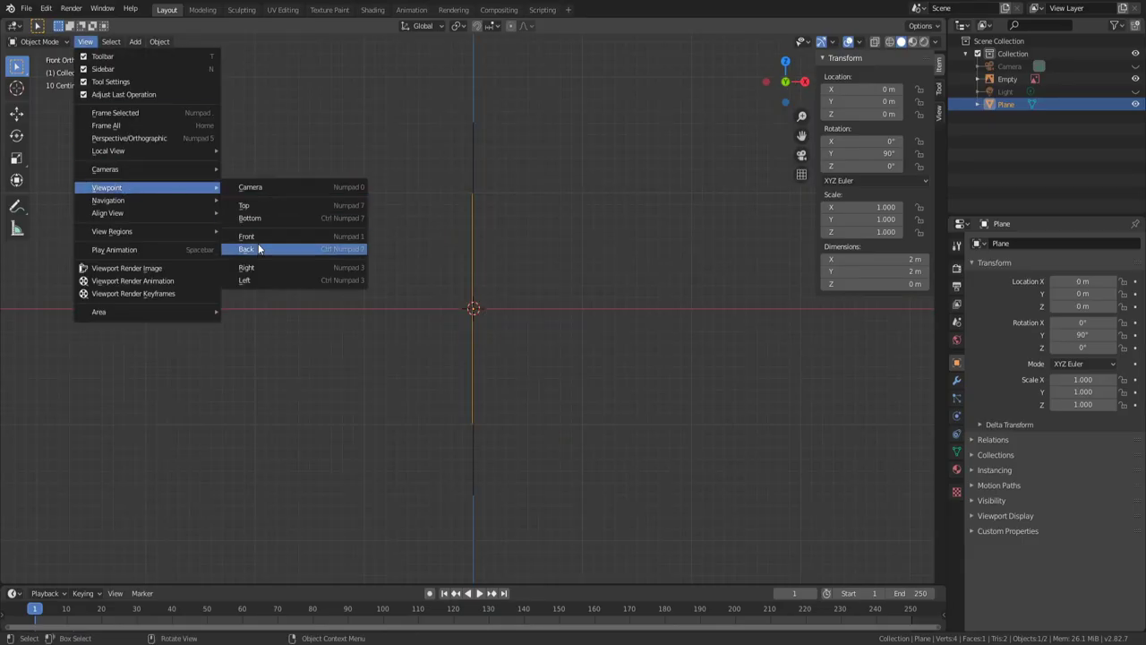
pyautogui.click(247, 267)
pyautogui.scroll(2, 481, 418)
# Enter Edit Mode on the plane and show its Item transform values in the sidebar.
pyautogui.click(824, 58)
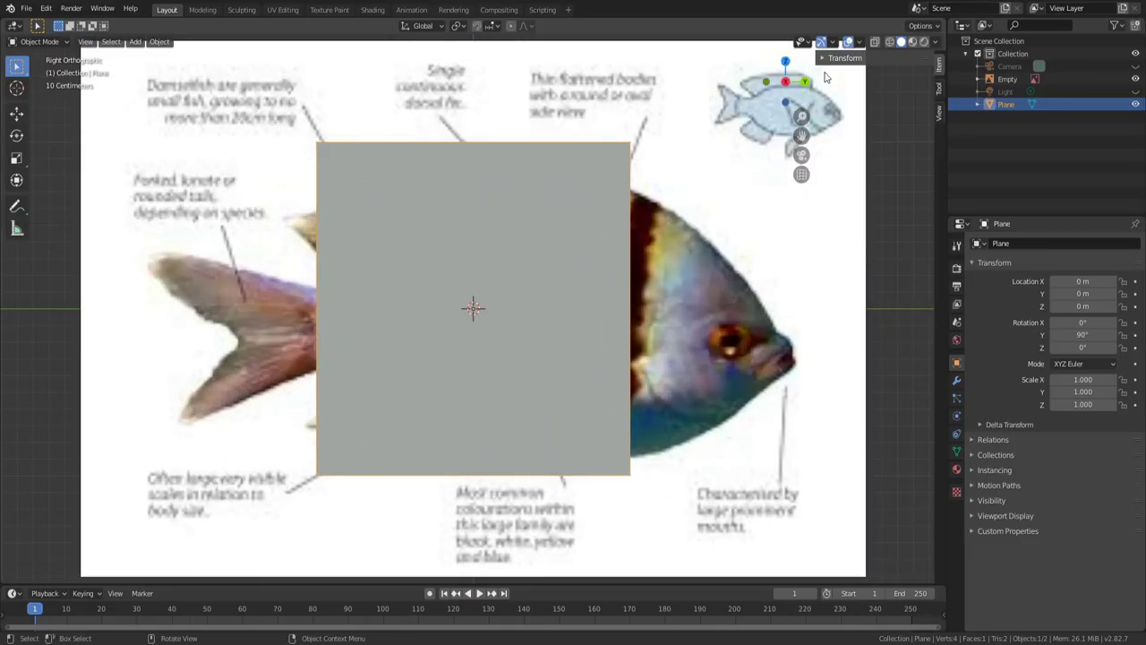
pyautogui.click(938, 112)
pyautogui.click(825, 58)
pyautogui.press('Tab')
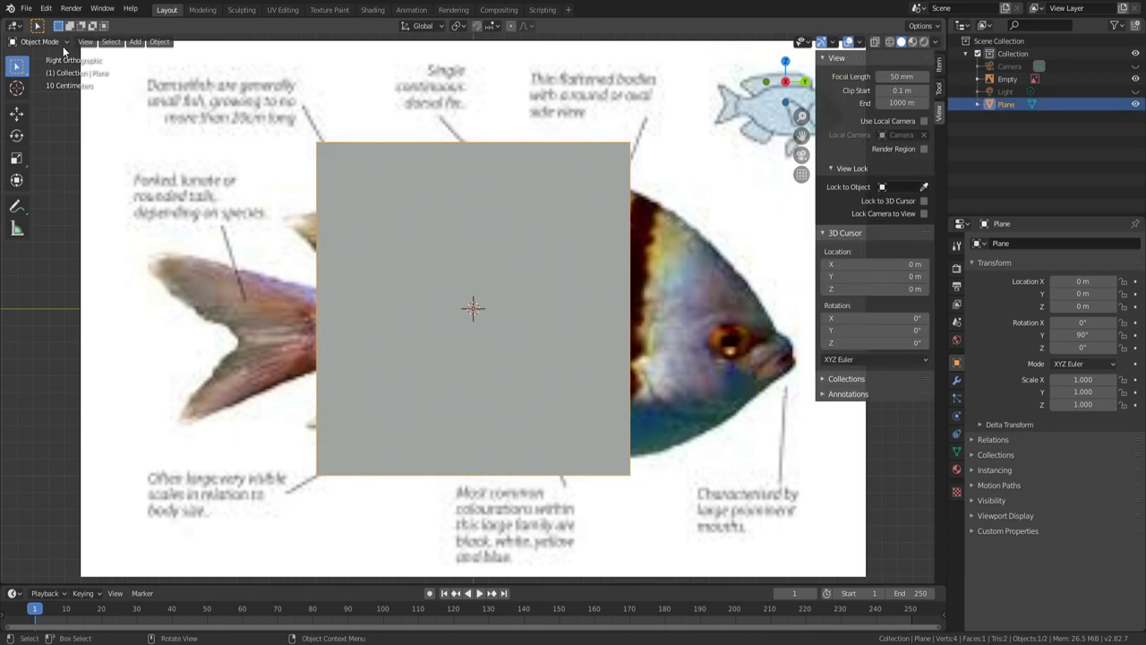
pyautogui.click(825, 59)
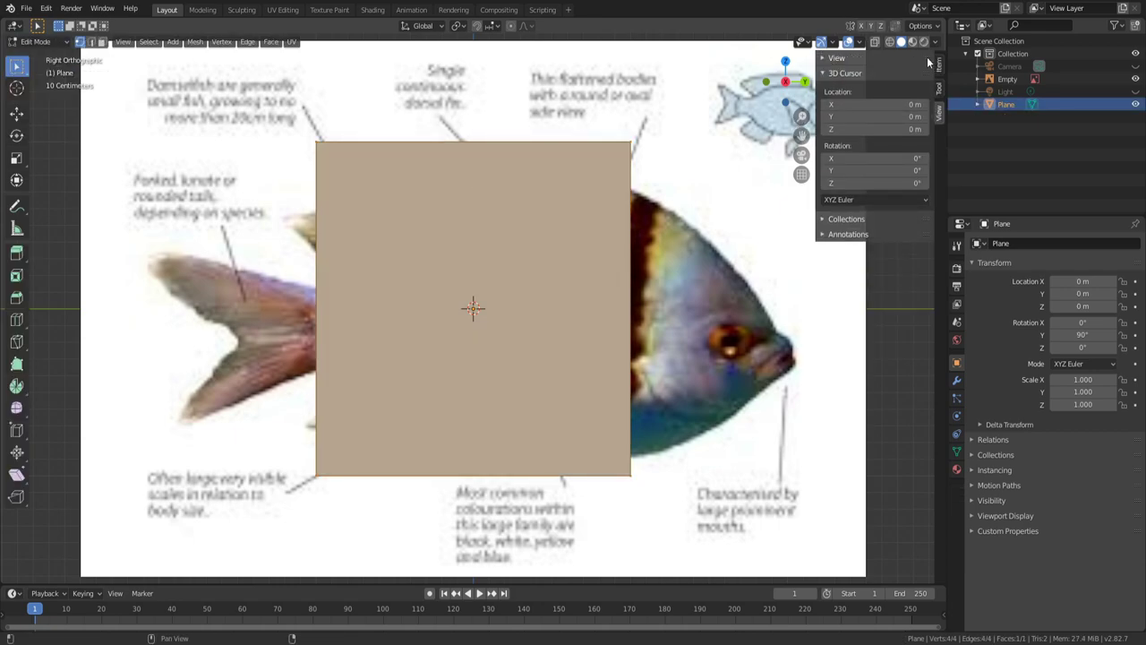
pyautogui.click(823, 74)
pyautogui.click(938, 66)
pyautogui.click(824, 58)
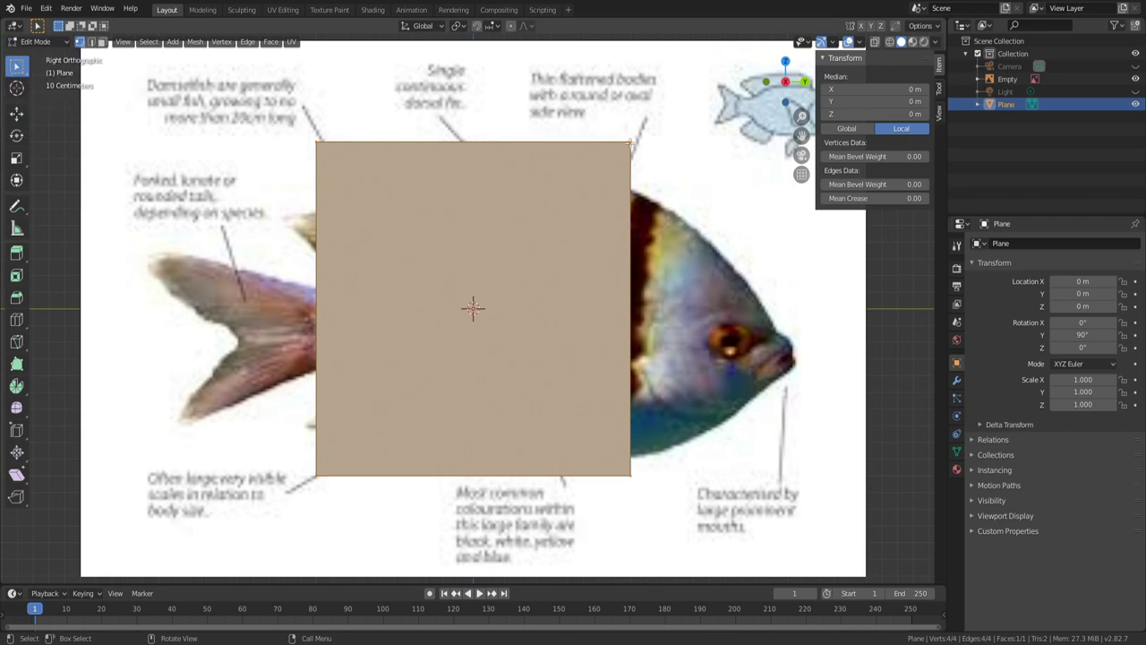
# Move the plane's two right corner vertices onto the upper edge and front of the fish's snout.
pyautogui.click(631, 144)
pyautogui.press('g')
pyautogui.click(777, 332)
pyautogui.click(631, 475)
pyautogui.press('g')
pyautogui.click(793, 341)
# Move the plane's two left corner vertices to the fish's mouth and chin, and fine-tune the mouth vertex.
pyautogui.click(316, 476)
pyautogui.press('g')
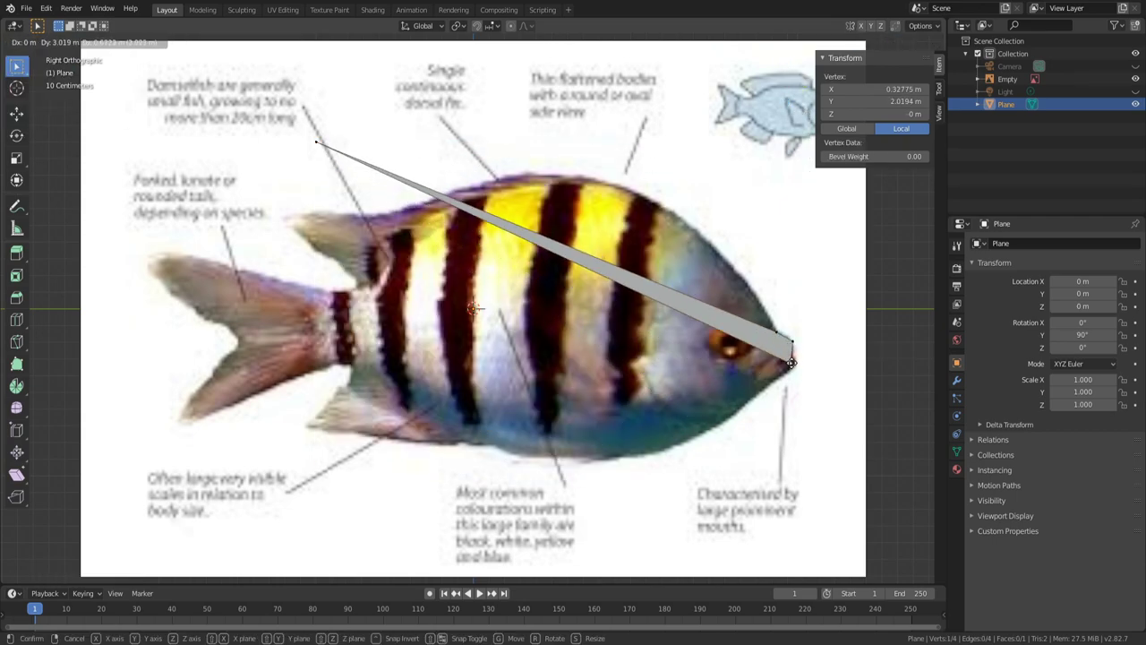
pyautogui.click(793, 361)
pyautogui.click(316, 142)
pyautogui.press('g')
pyautogui.click(753, 395)
pyautogui.click(793, 361)
pyautogui.press('g')
pyautogui.click(796, 364)
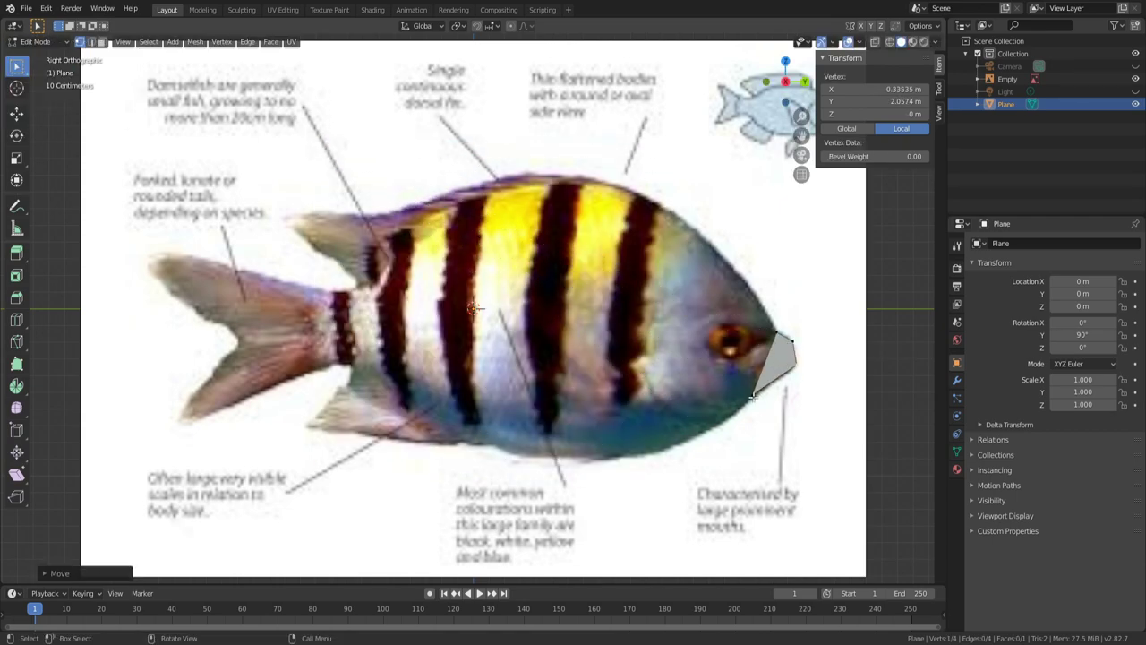
# Fine-tune the chin vertex and extrude the mouth section's rear edge back across the fish's head.
pyautogui.press('g')
pyautogui.click(745, 403)
pyautogui.keyDown('shift'); pyautogui.click(748, 402); pyautogui.keyUp('shift')
pyautogui.press('e')
pyautogui.click(693, 404)
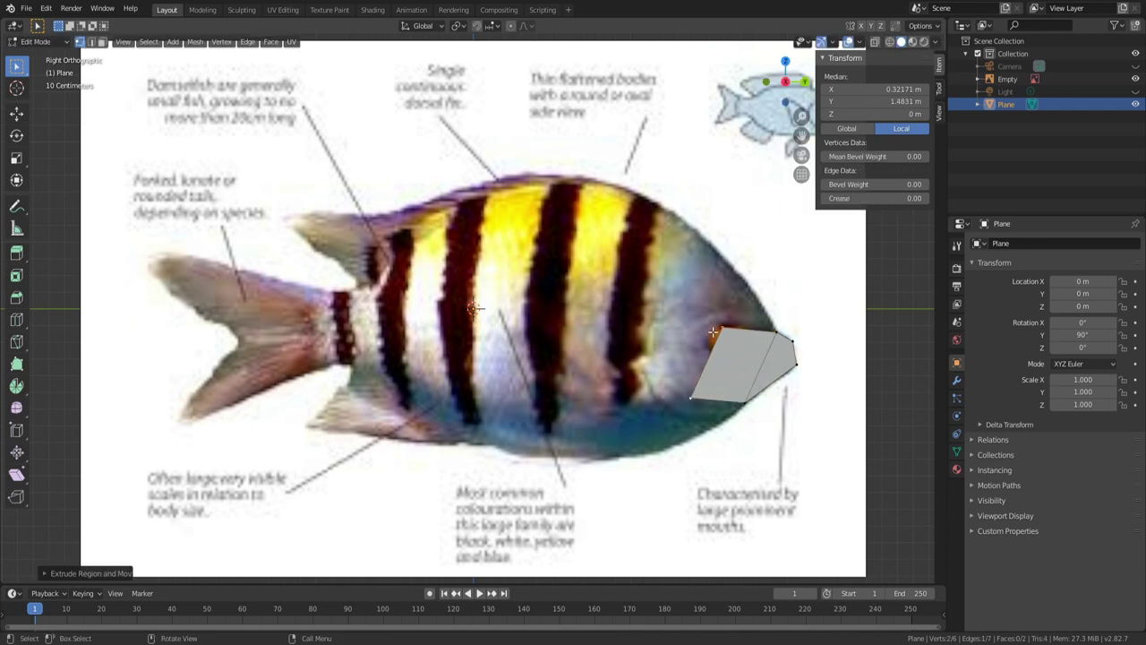
# Fit the extruded vertices to the fish's forehead and belly outline, and nudge the adjoining mouth and chin vertices onto the contour.
pyautogui.click(720, 333)
pyautogui.press('g')
pyautogui.click(746, 283)
pyautogui.click(776, 332)
pyautogui.press('g')
pyautogui.click(681, 445)
pyautogui.click(745, 404)
pyautogui.press('g')
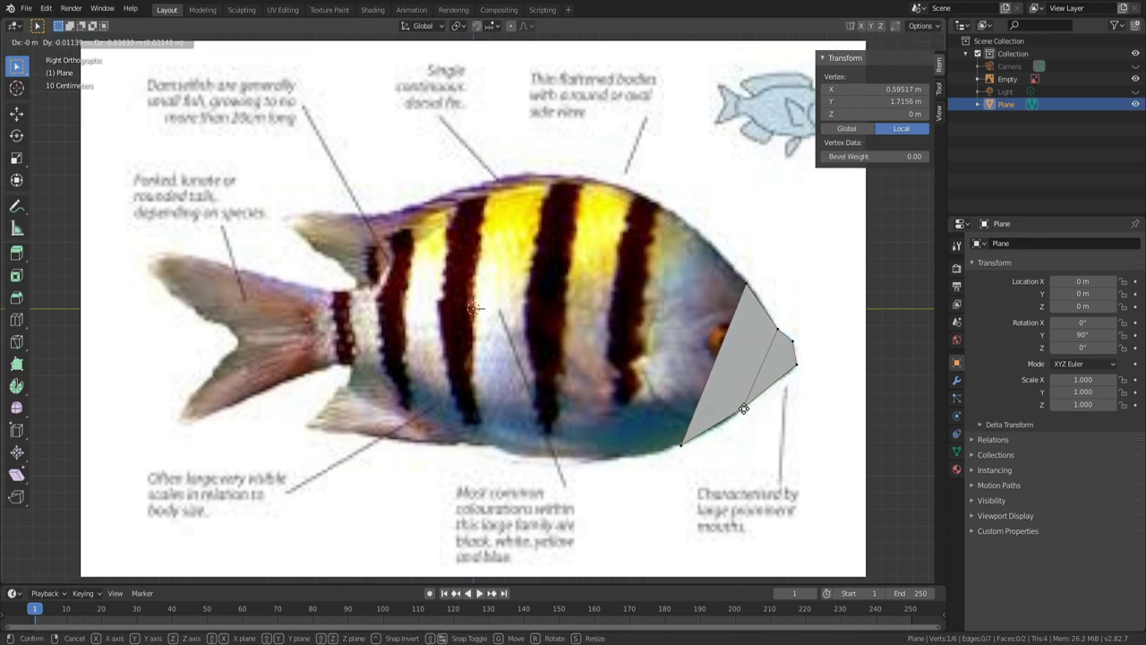
pyautogui.click(741, 411)
# Extrude the head section's rear edge further back and place its upper vertex on the fish's back outline.
pyautogui.click(682, 445)
pyautogui.keyDown('shift'); pyautogui.click(746, 283); pyautogui.keyUp('shift')
pyautogui.press('e')
pyautogui.click(692, 233)
pyautogui.click(693, 232)
pyautogui.press('g')
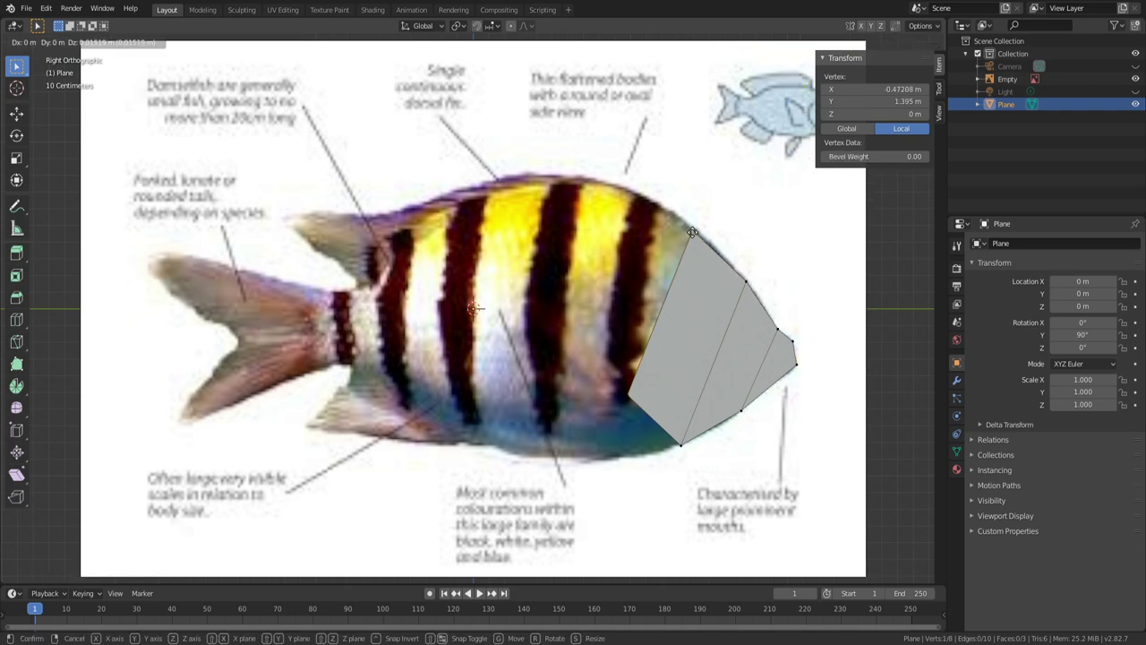
pyautogui.click(695, 232)
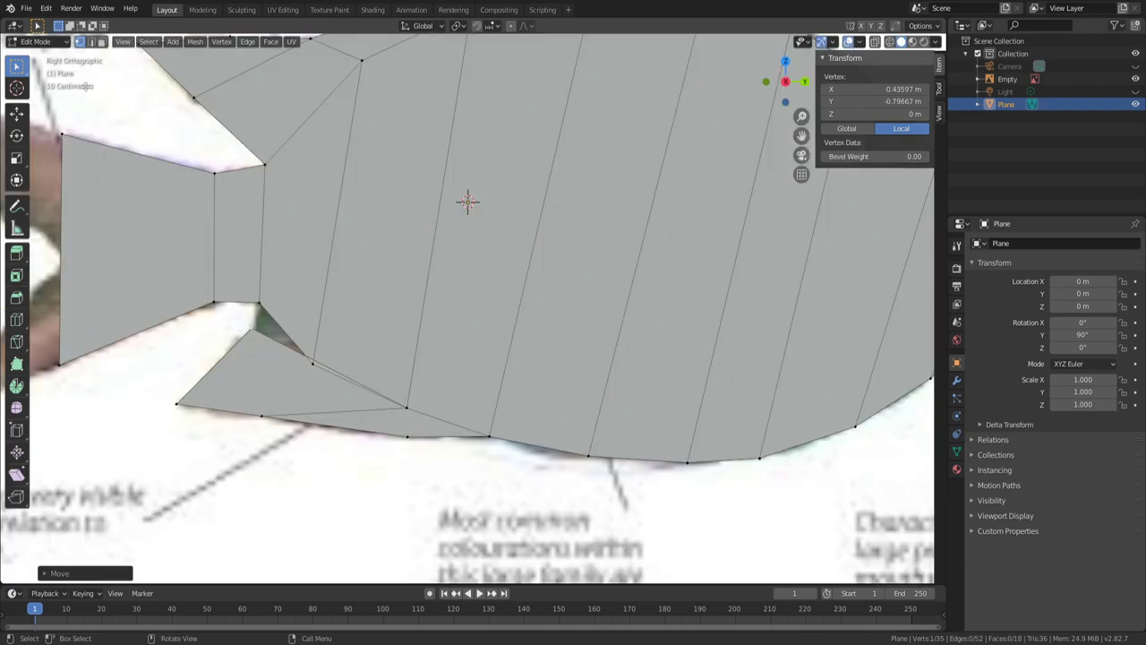
# In edge selection, delete the overlapping edge between the lower rear fin and the body.
pyautogui.click(91, 42)
pyautogui.click(326, 367)
pyautogui.press('x')
pyautogui.click(326, 362)
pyautogui.hotkey('ctrl', 'z')
pyautogui.press('x')
pyautogui.click(331, 384)
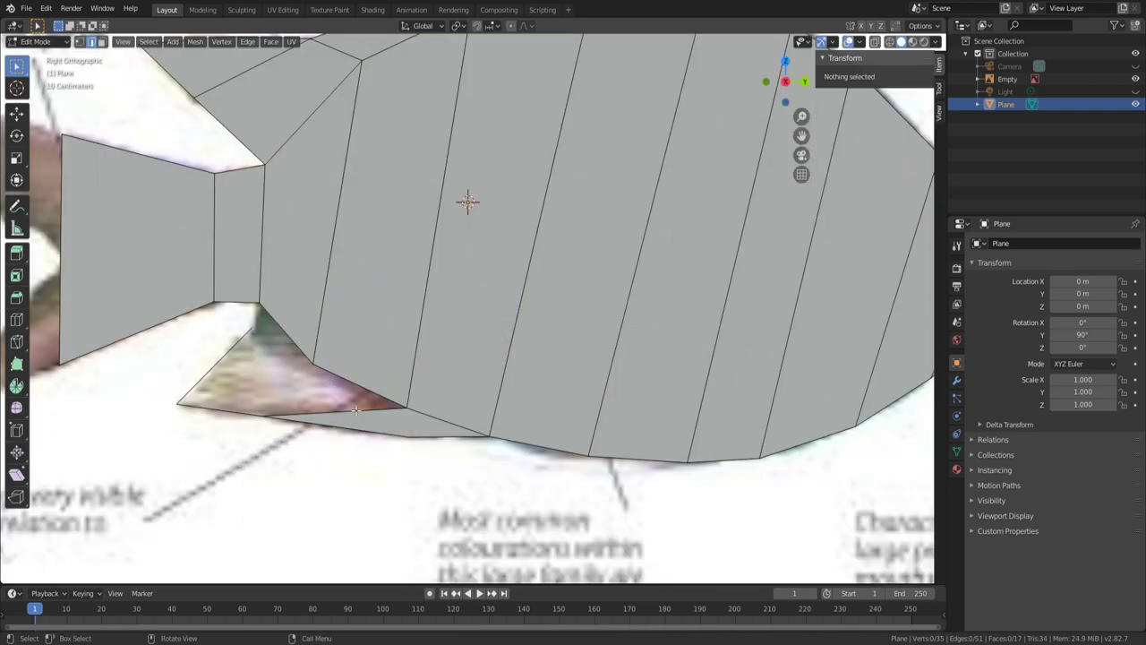
# Fill the lower rear fin with a new face between its two remaining edges.
pyautogui.click(355, 409)
pyautogui.keyDown('shift'); pyautogui.click(288, 337); pyautogui.keyUp('shift')
pyautogui.press('f')
pyautogui.click(328, 463)
pyautogui.scroll(-4, 489, 507)
pyautogui.click(489, 506)
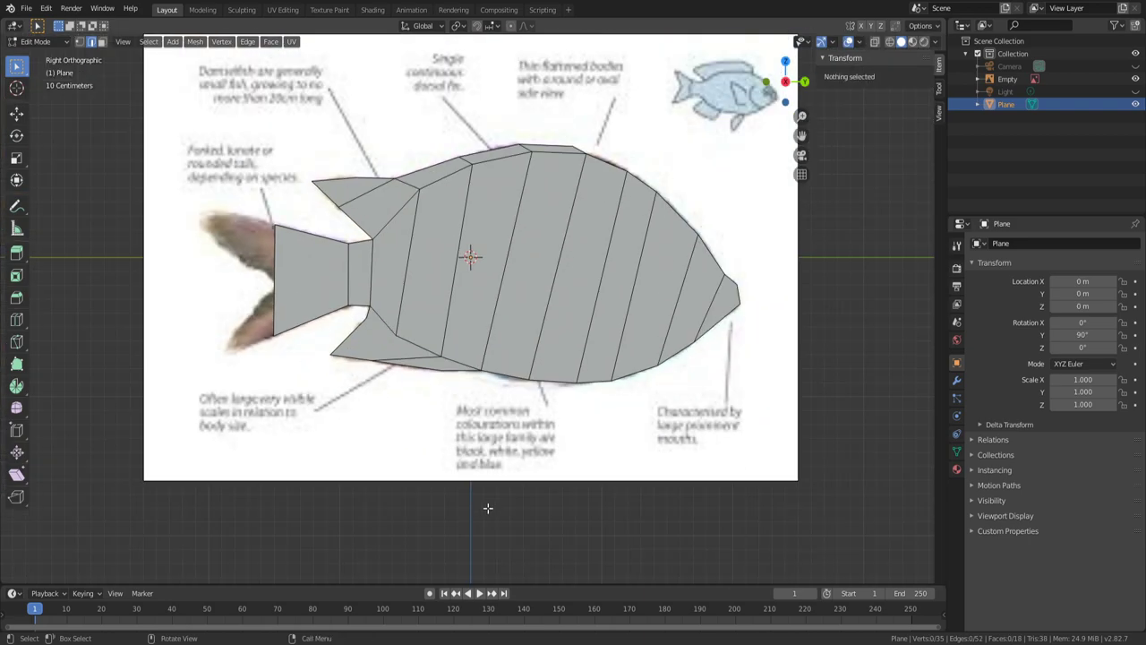
# Examine the completed flat fish mesh from an angle and from the front view.
pyautogui.scroll(-4, 555, 479)
pyautogui.scroll(4, 612, 451)
pyautogui.moveTo(612, 450); pyautogui.dragTo(702, 449, button='middle')
pyautogui.press('KP_1')
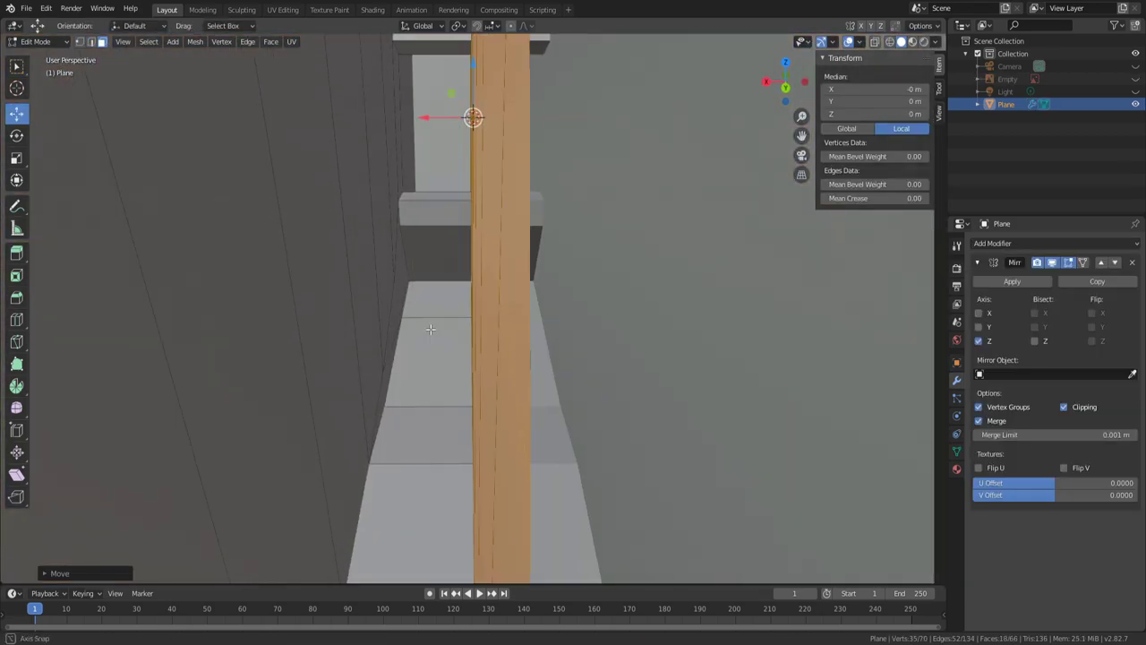
# Delete the selected interior faces along the mirror plane of the fish body.
pyautogui.press('x')
pyautogui.click(465, 309)
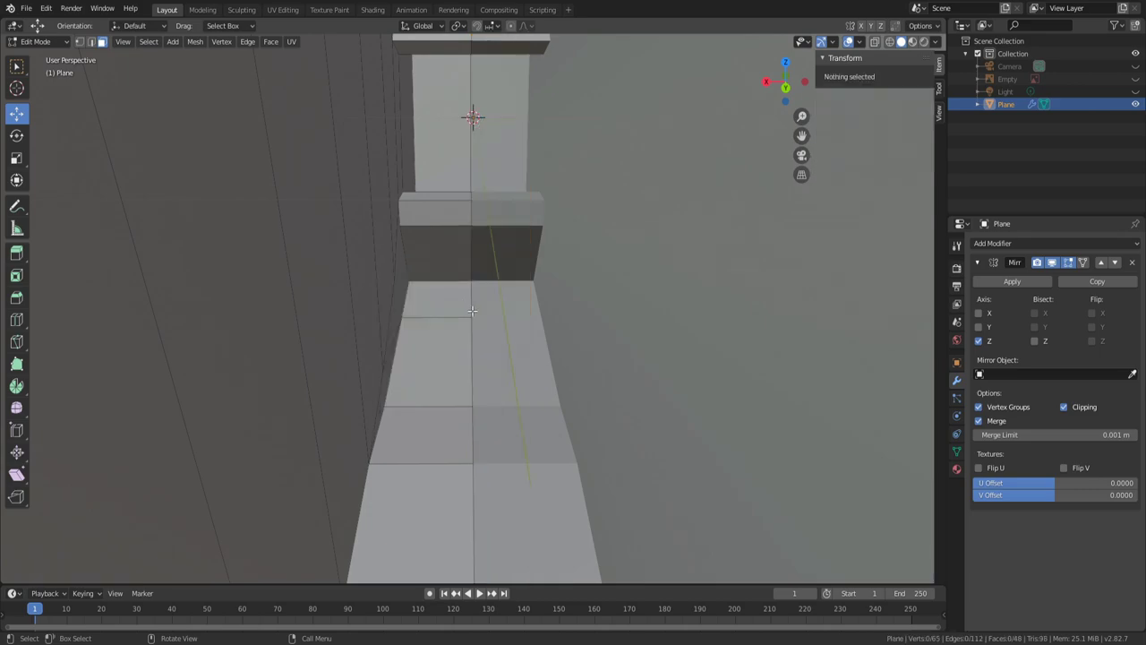
pyautogui.moveTo(465, 310); pyautogui.dragTo(498, 325, button='middle')
pyautogui.scroll(-8, 466, 318)
pyautogui.scroll(3, 456, 333)
# Add the blue damselfish photo as a second image reference in Object Mode.
pyautogui.click(173, 42)
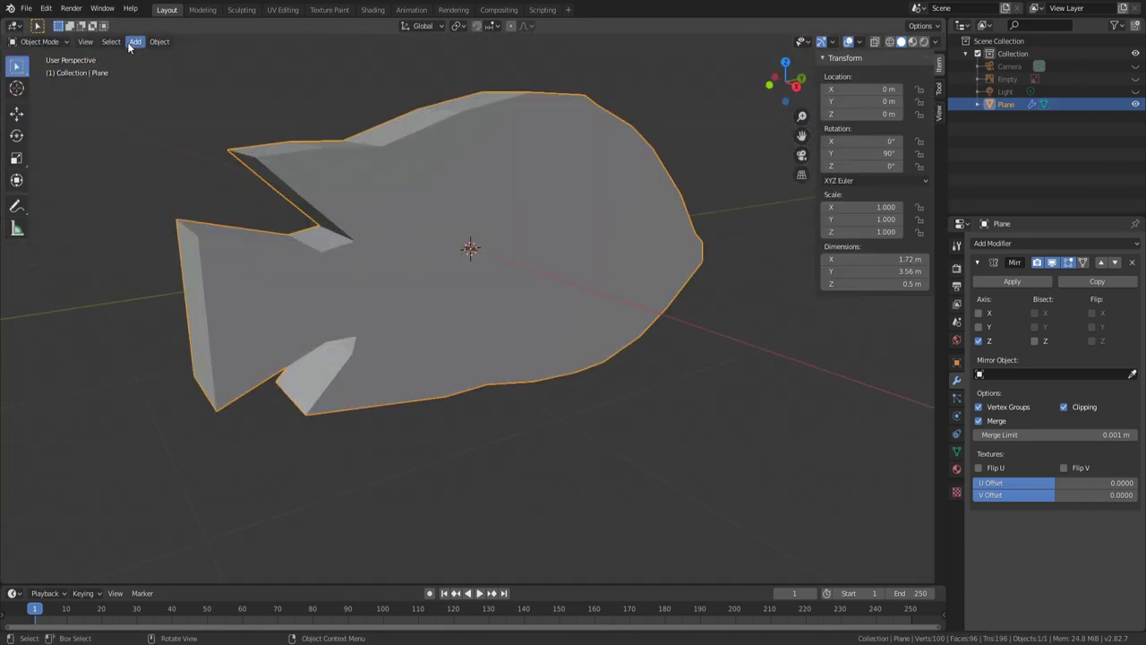
pyautogui.click(134, 41)
pyautogui.click(251, 169)
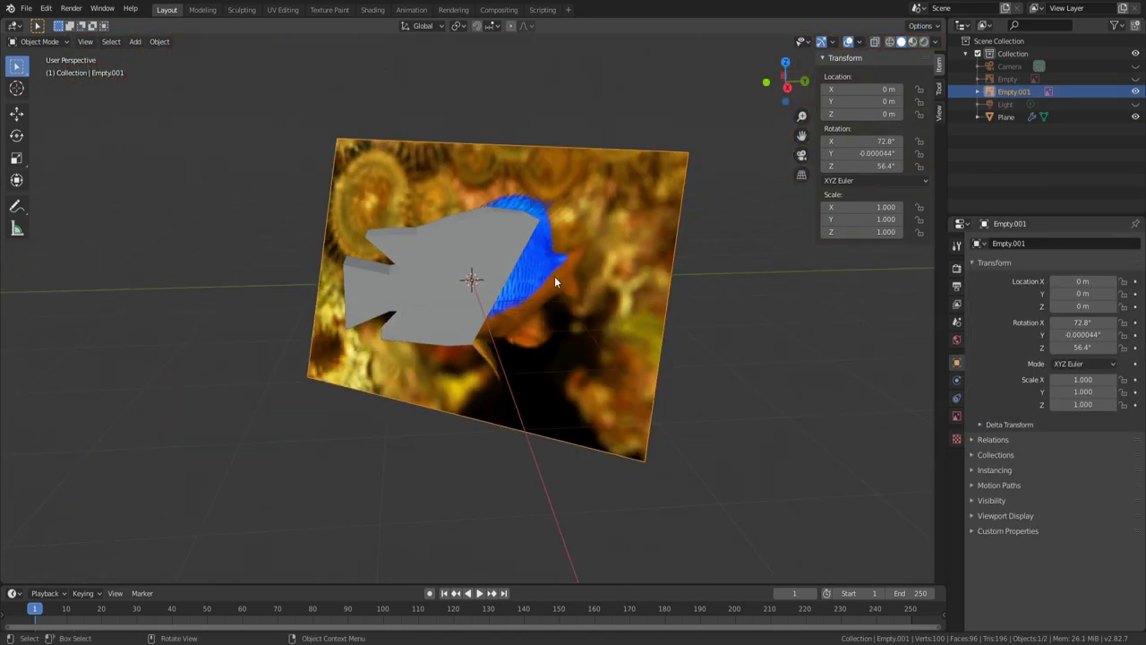
# Set the new reference image's rotation to X 90°, Y 0° and Z 90°.
pyautogui.doubleClick(871, 142)
pyautogui.write('90')
pyautogui.press('Return')
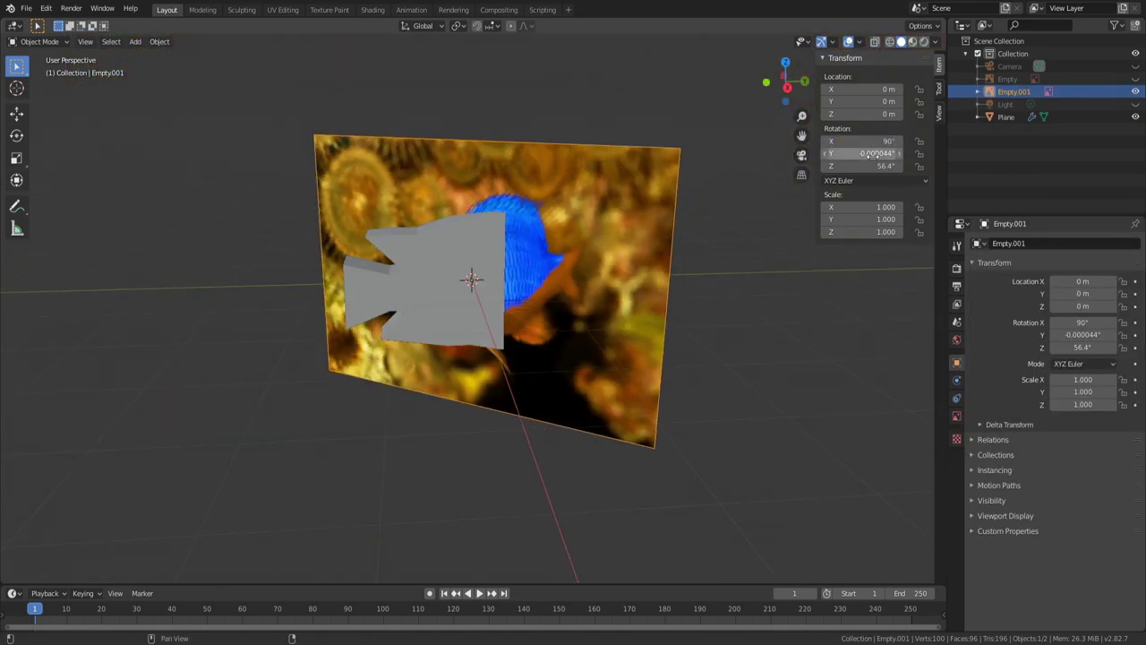
pyautogui.click(878, 167)
pyautogui.write('90')
pyautogui.press('Return')
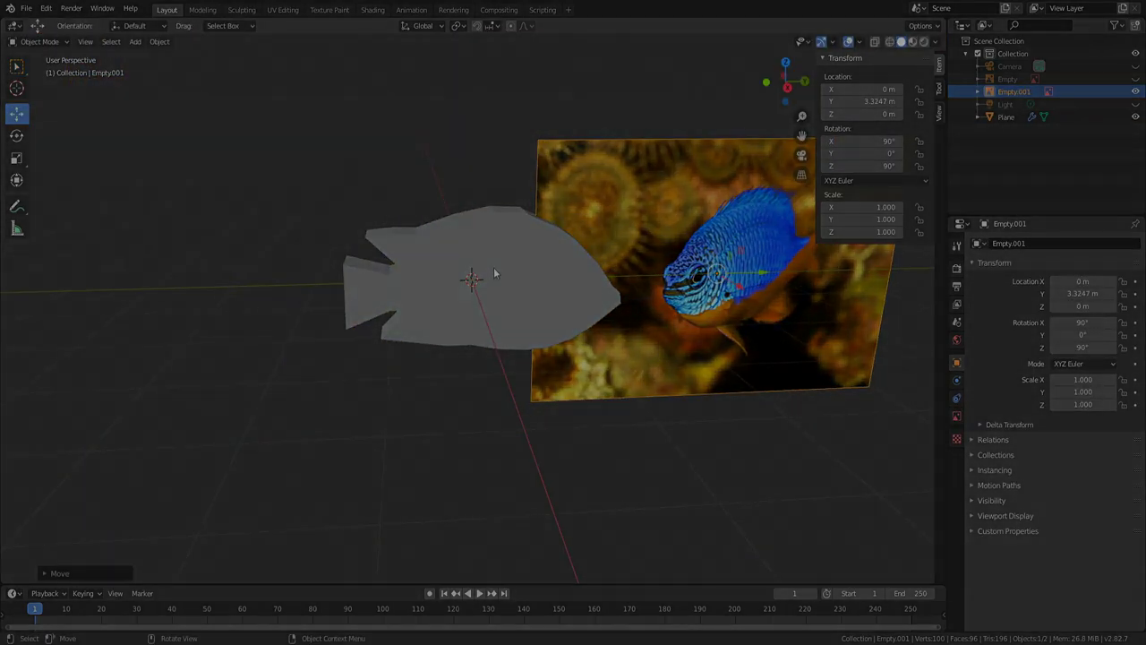